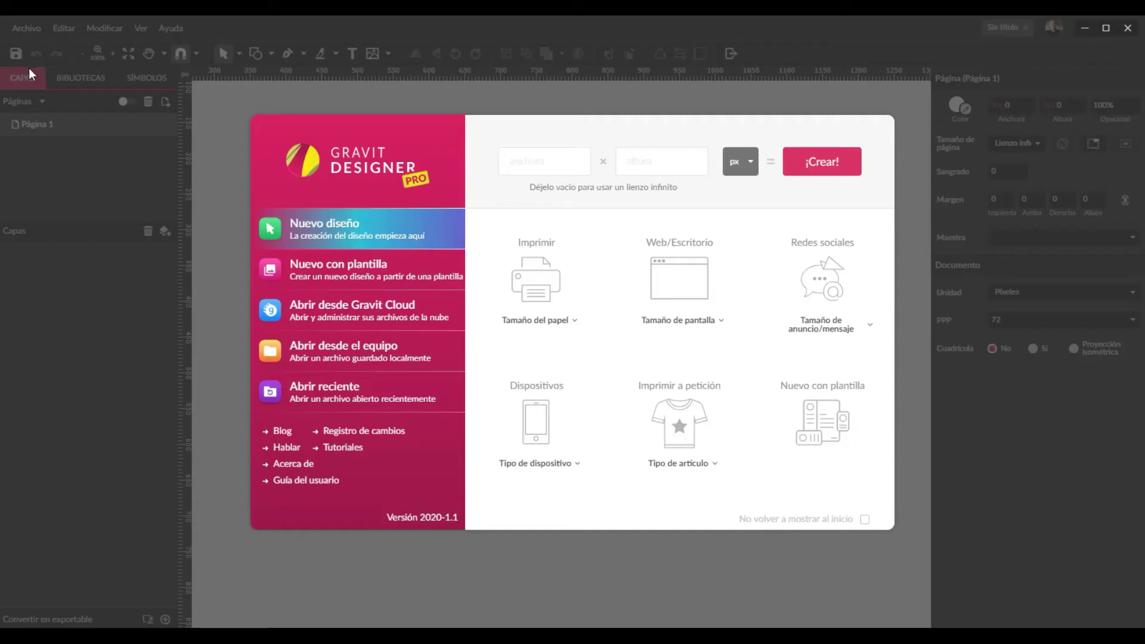
- Create a new design 60 cm wide and 160 cm high
click(576, 162)
text(60)
key(Tab)
text(160)
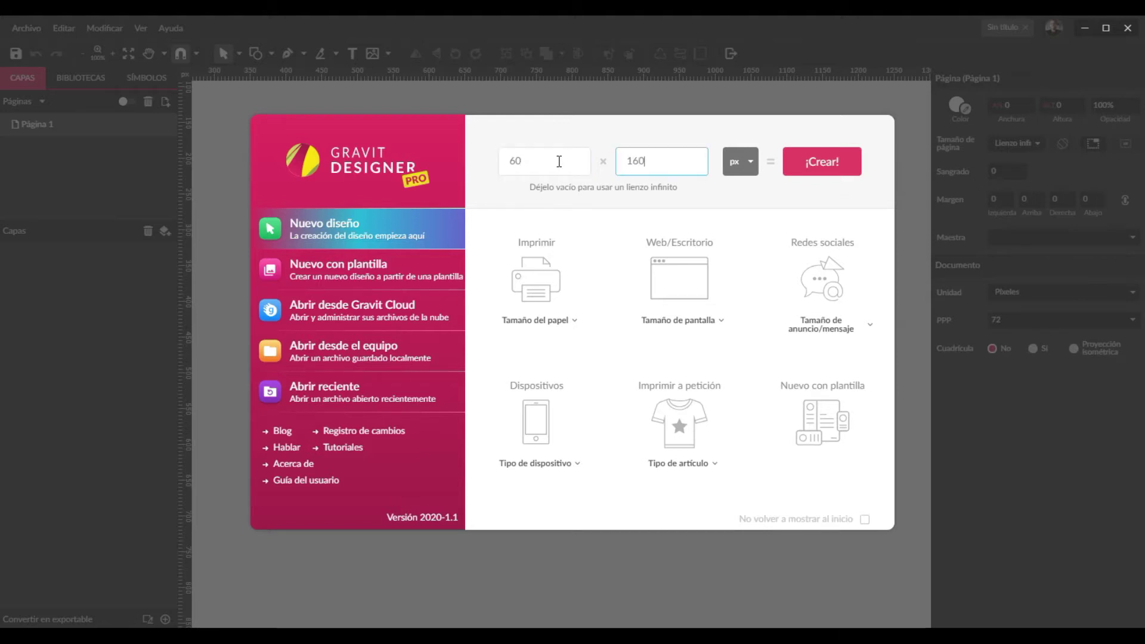
click(749, 163)
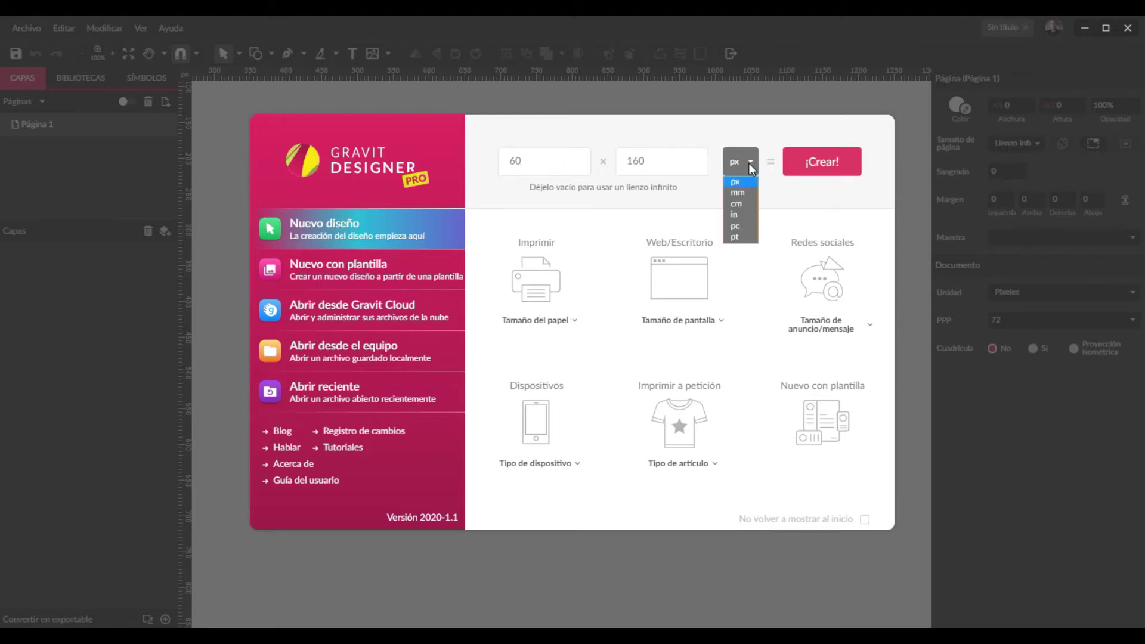
click(735, 204)
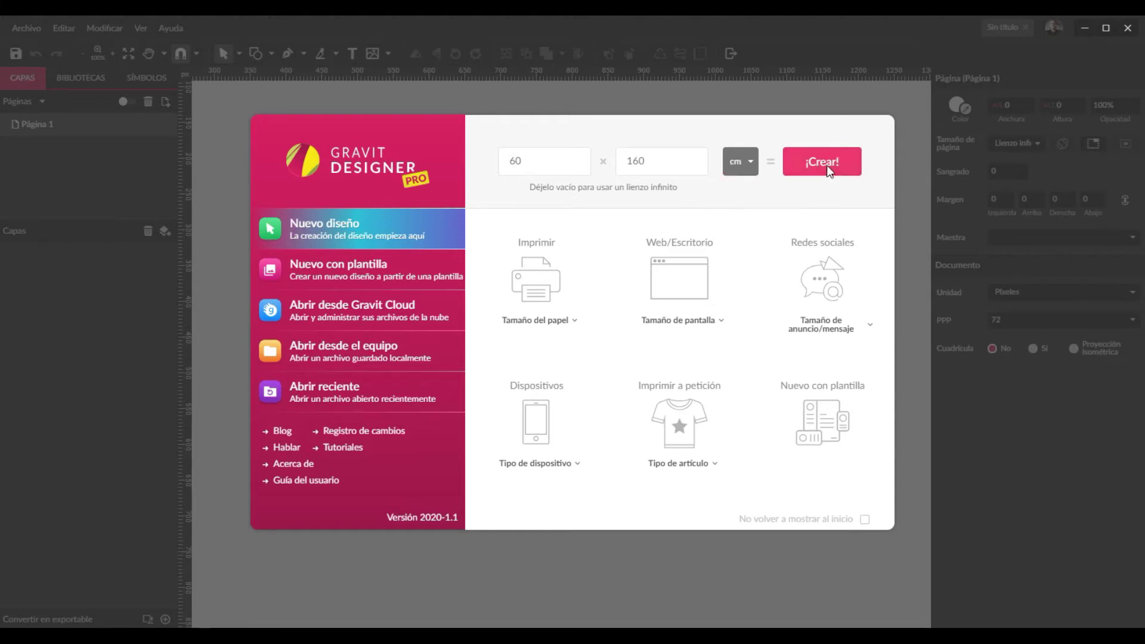
click(811, 161)
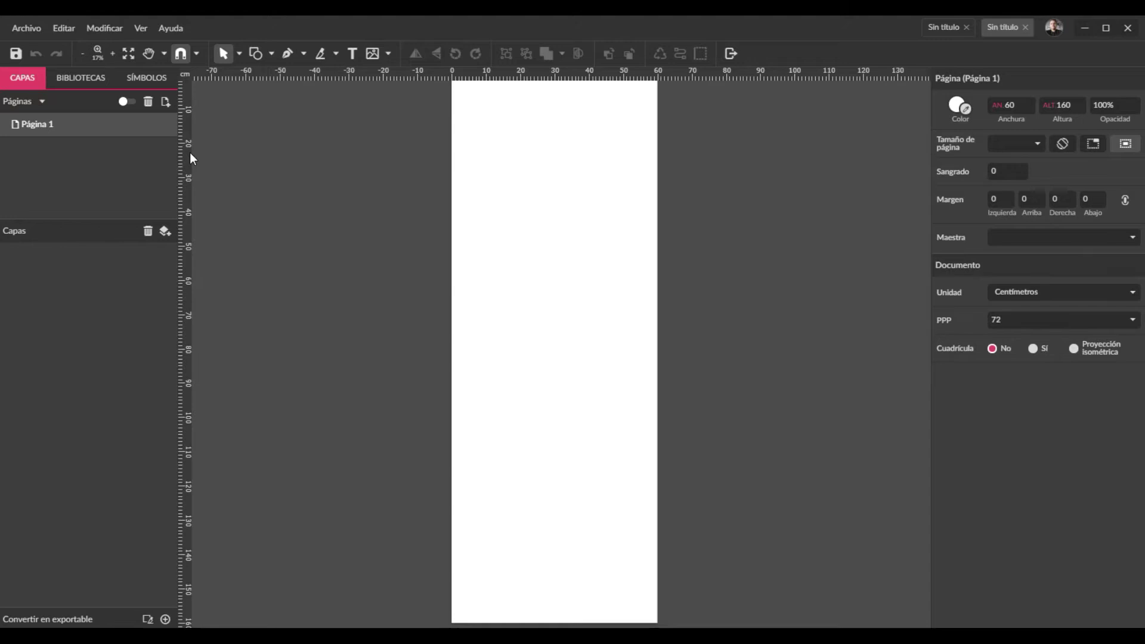
- Place guides along all four edges of the page, at 0 and 60 cm vertically and 0 and 160 cm horizontally
mouse_move(191, 155)
mouse_down()
mouse_move(323, 192)
mouse_move(436, 135)
mouse_move(454, 90)
mouse_up()
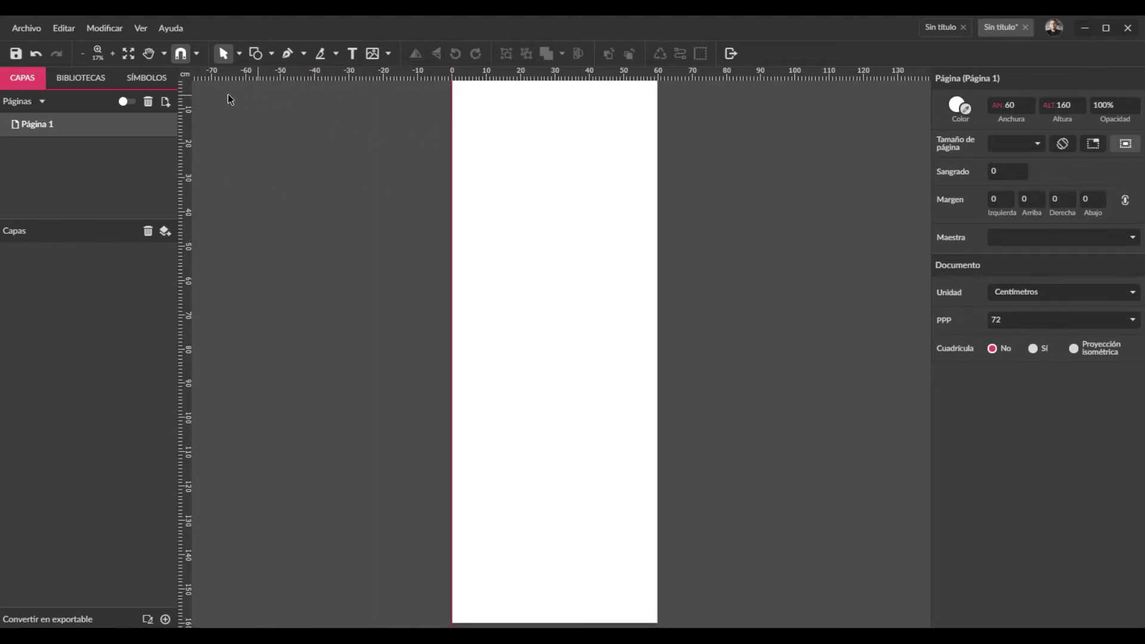
drag(191, 88, 658, 88)
mouse_move(592, 74)
mouse_down()
mouse_move(414, 568)
mouse_move(324, 618)
mouse_move(192, 616)
mouse_move(203, 625)
mouse_up()
scroll(399, 102, up, 3)
click(112, 54)
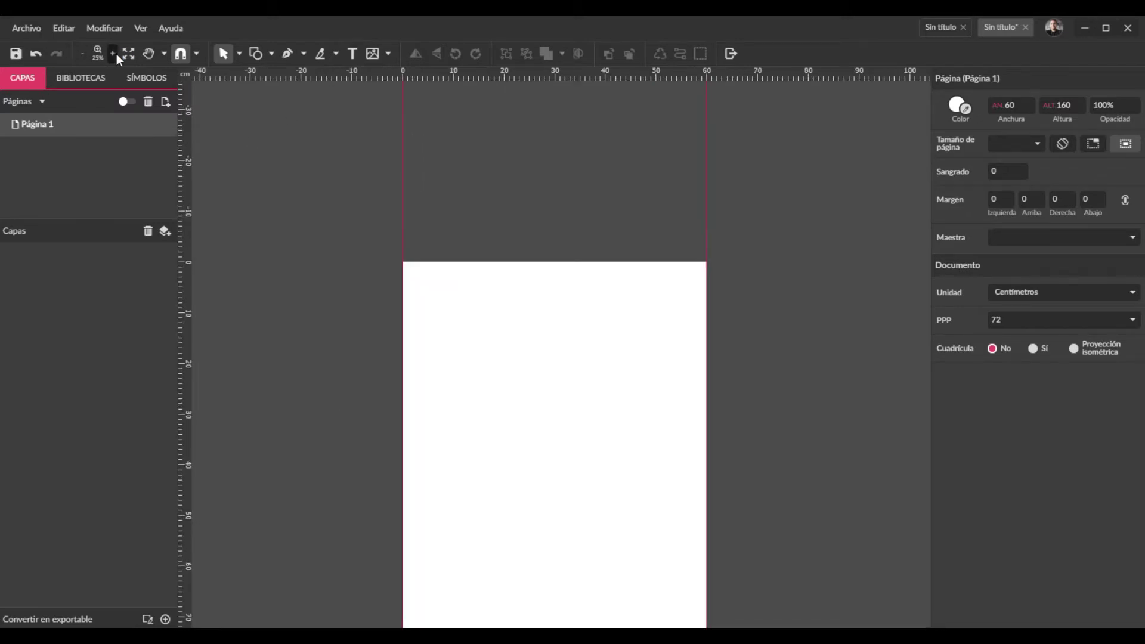
click(112, 53)
drag(328, 76, 241, 177)
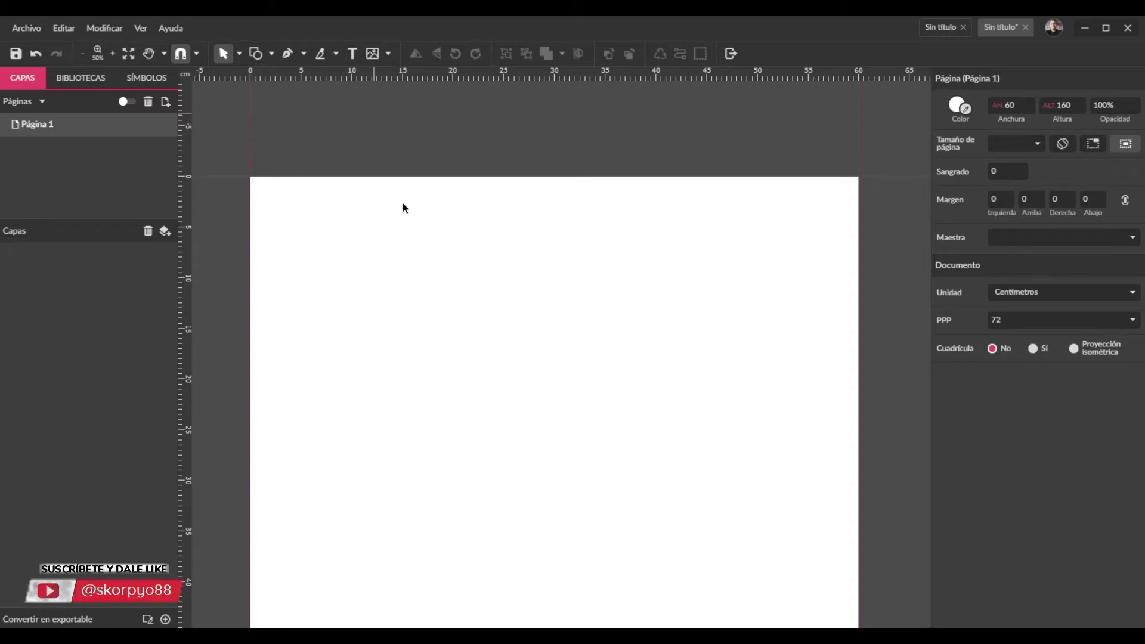
- Add margin guides 5 cm inside the page's left, right and bottom edges, at 5, 55 and 155 cm
scroll(485, 417, down, 15)
scroll(487, 423, down, 7)
scroll(413, 306, up, 3)
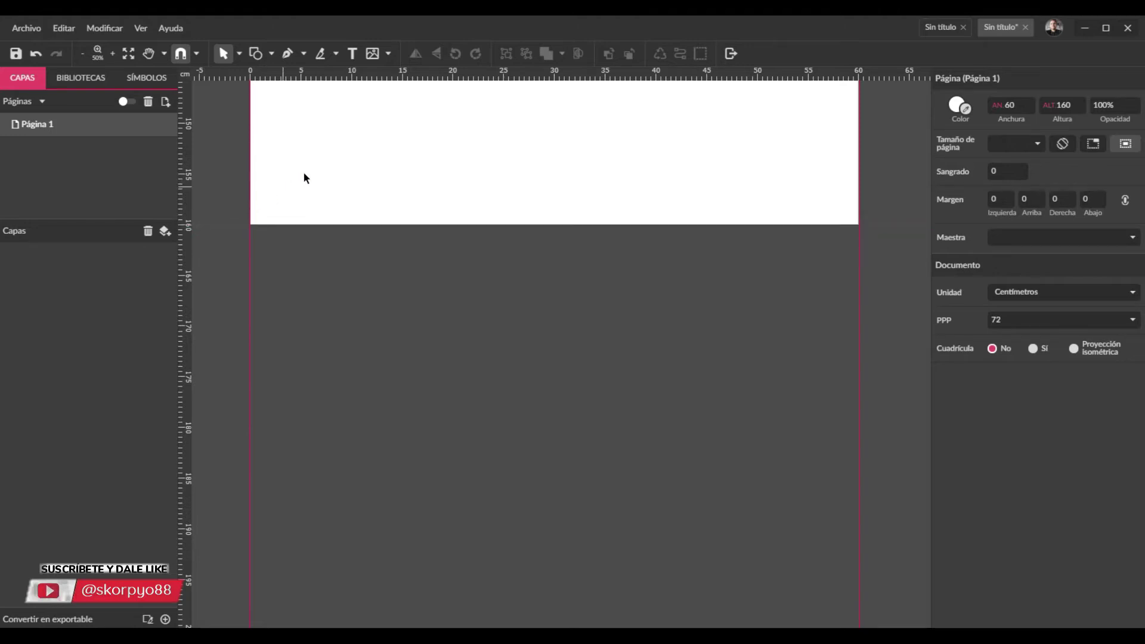
drag(222, 78, 302, 126)
drag(185, 148, 808, 112)
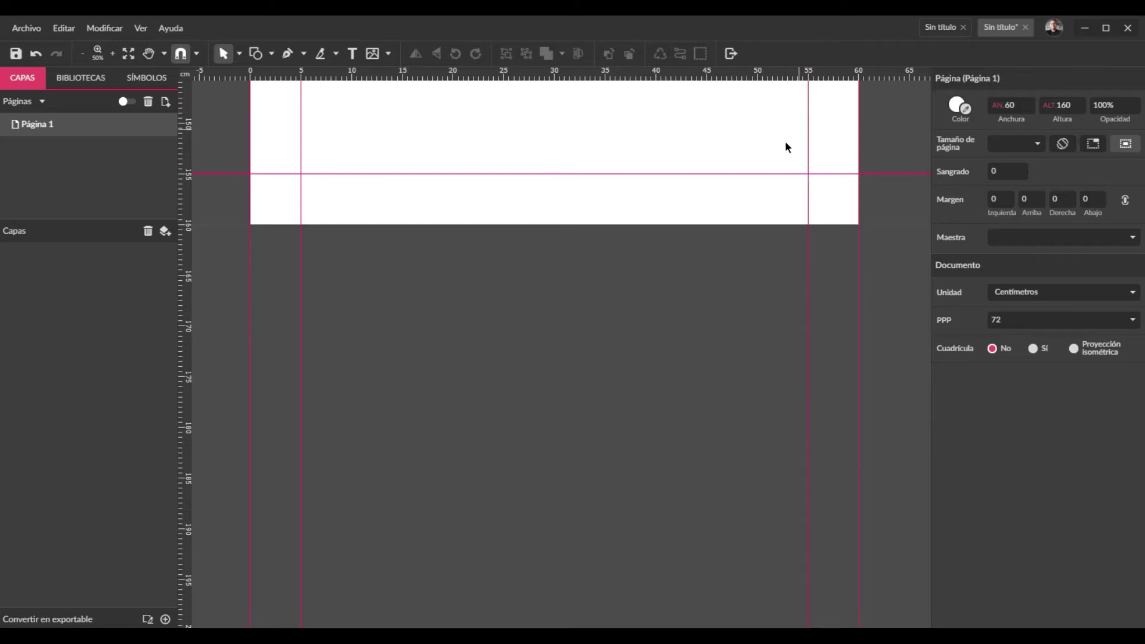
- Place a horizontal margin guide 5 cm below the page's top edge
click(128, 54)
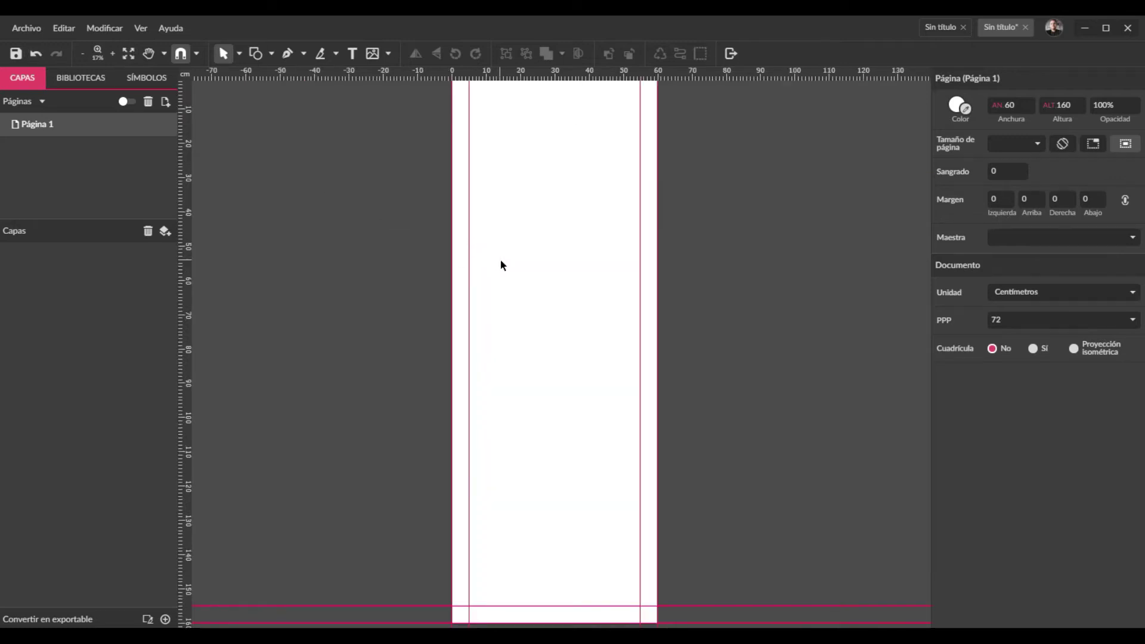
scroll(501, 261, up, 7)
scroll(501, 260, down, 6)
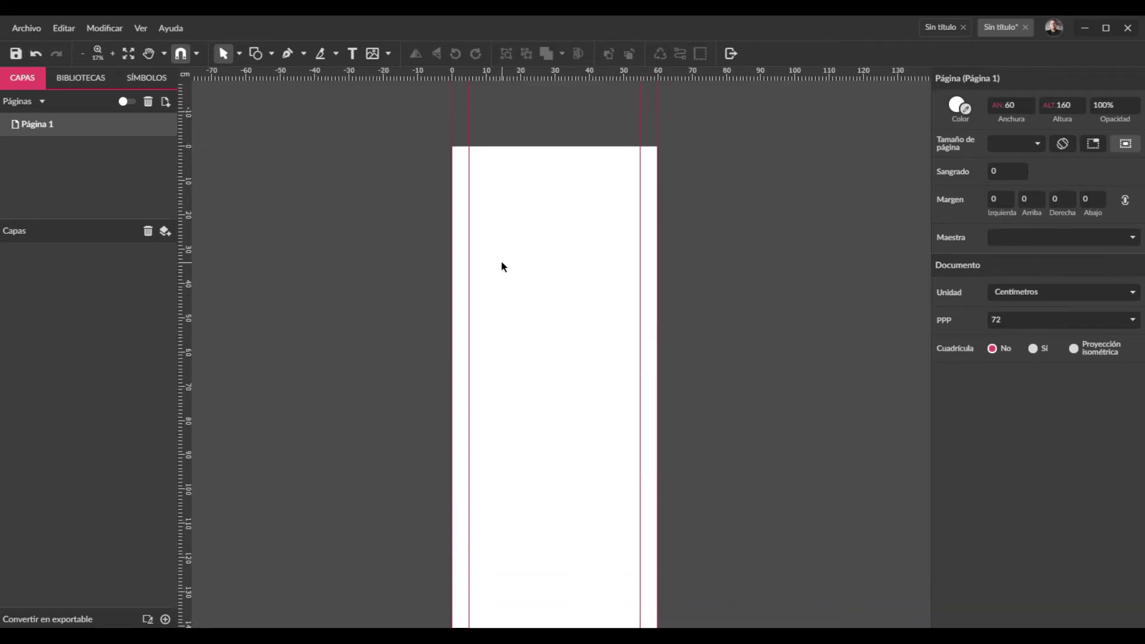
click(112, 57)
scroll(430, 179, up, 5)
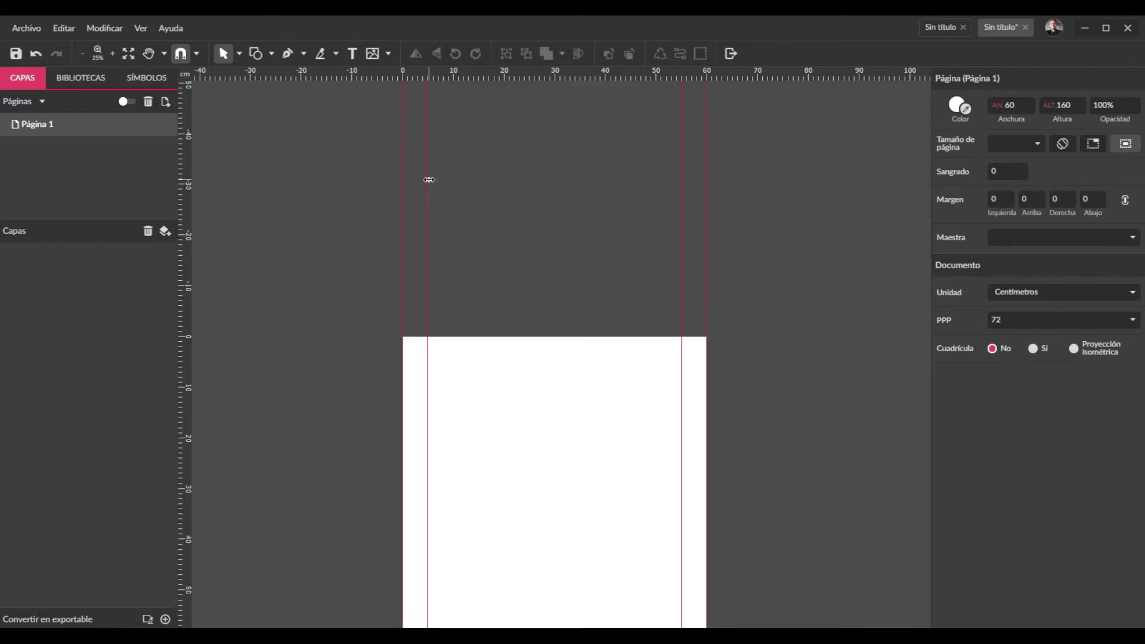
drag(238, 79, 214, 362)
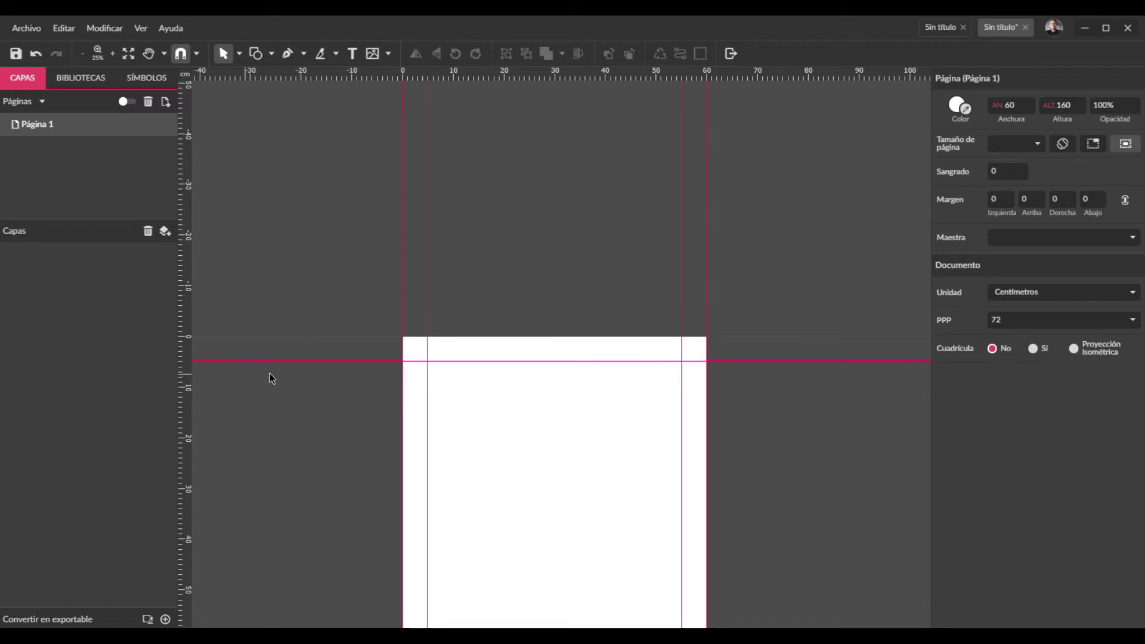
click(35, 53)
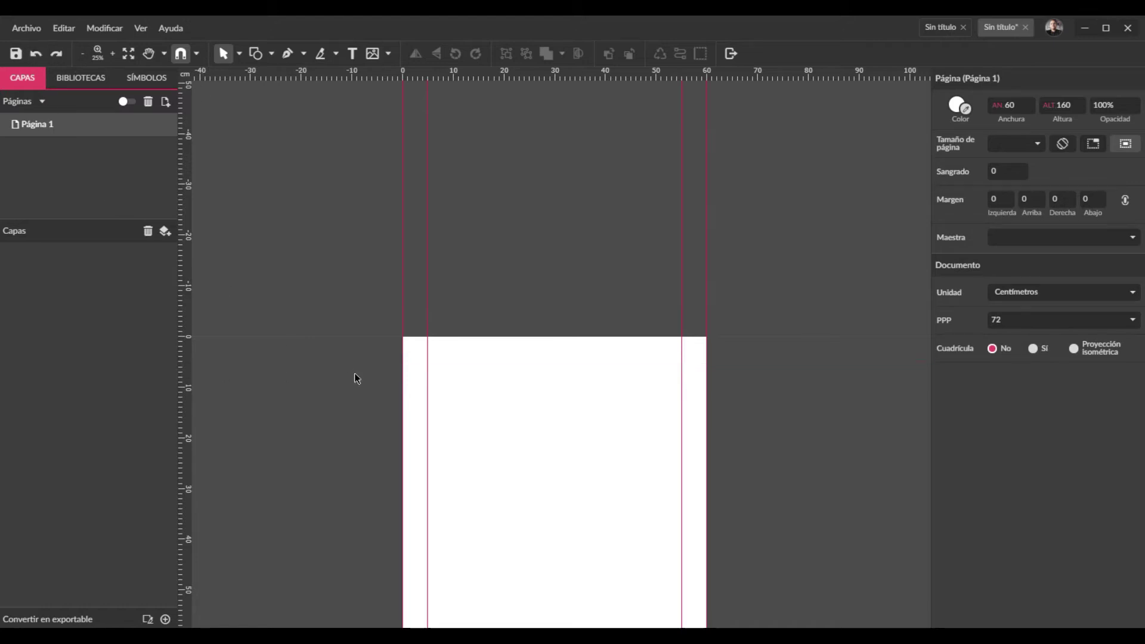
click(112, 53)
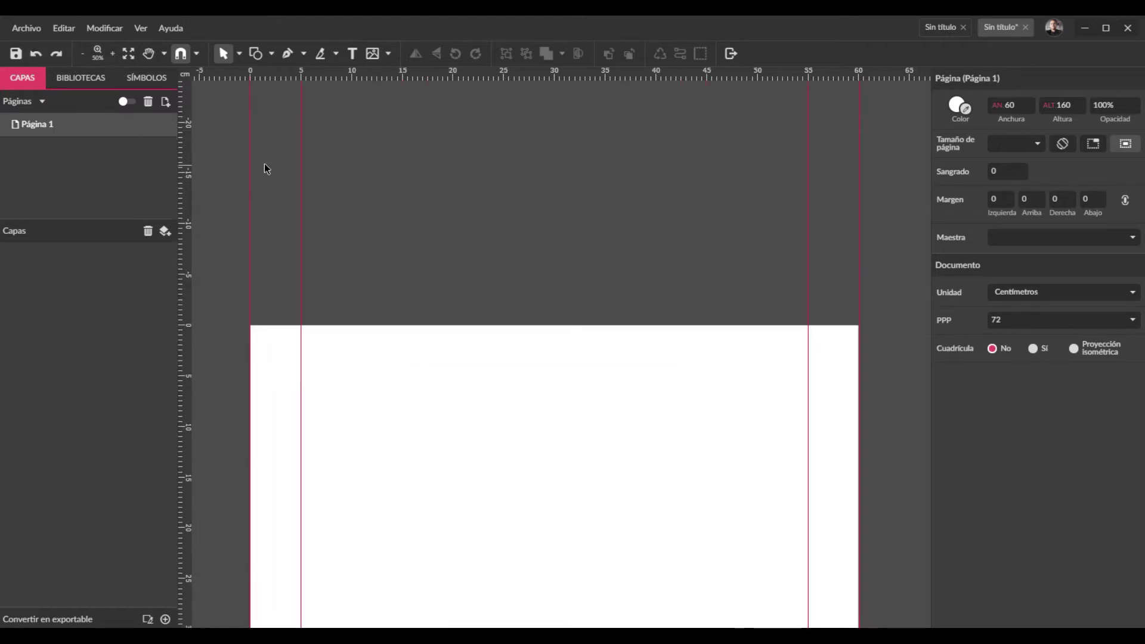
drag(236, 83, 210, 373)
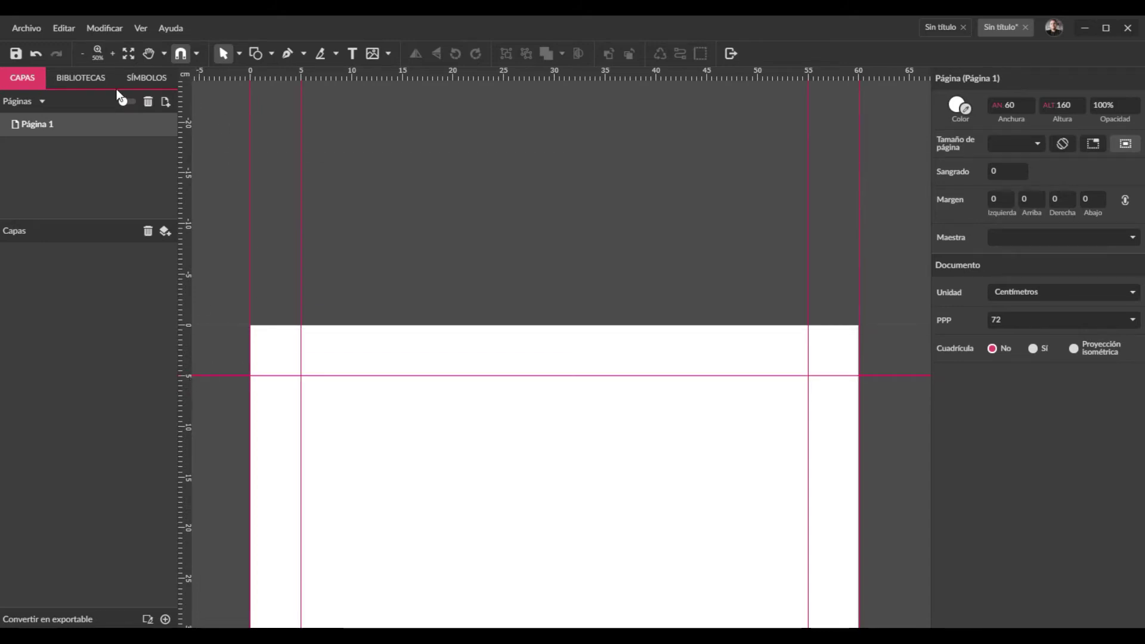
- Import the photo xv-anos-1140625 as a placed image on the page
click(128, 54)
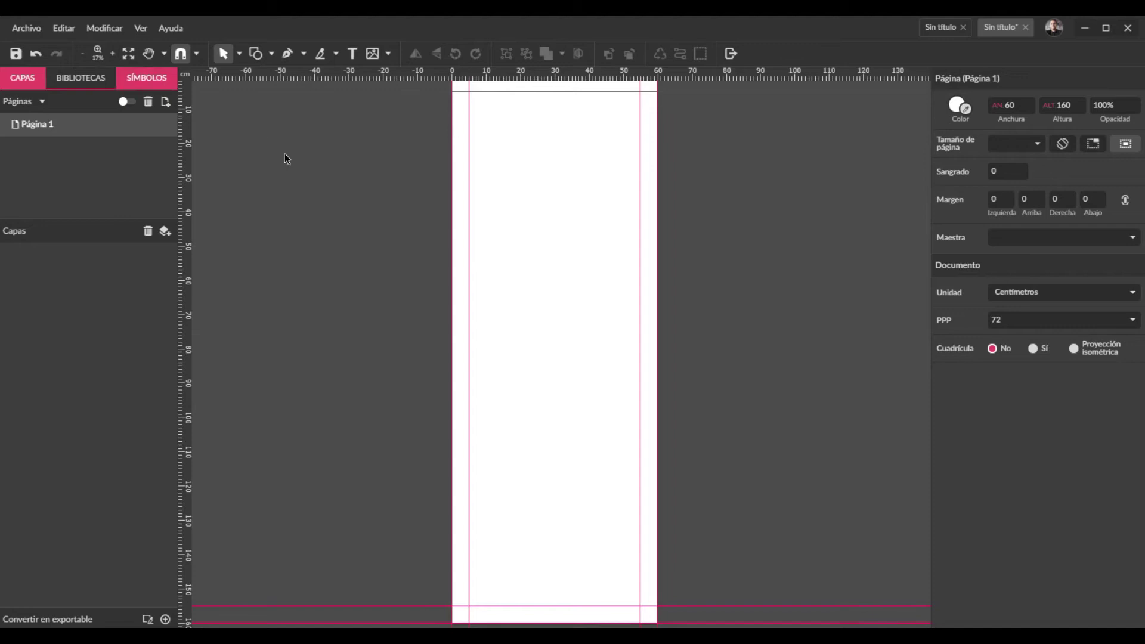
scroll(322, 285, up, 4)
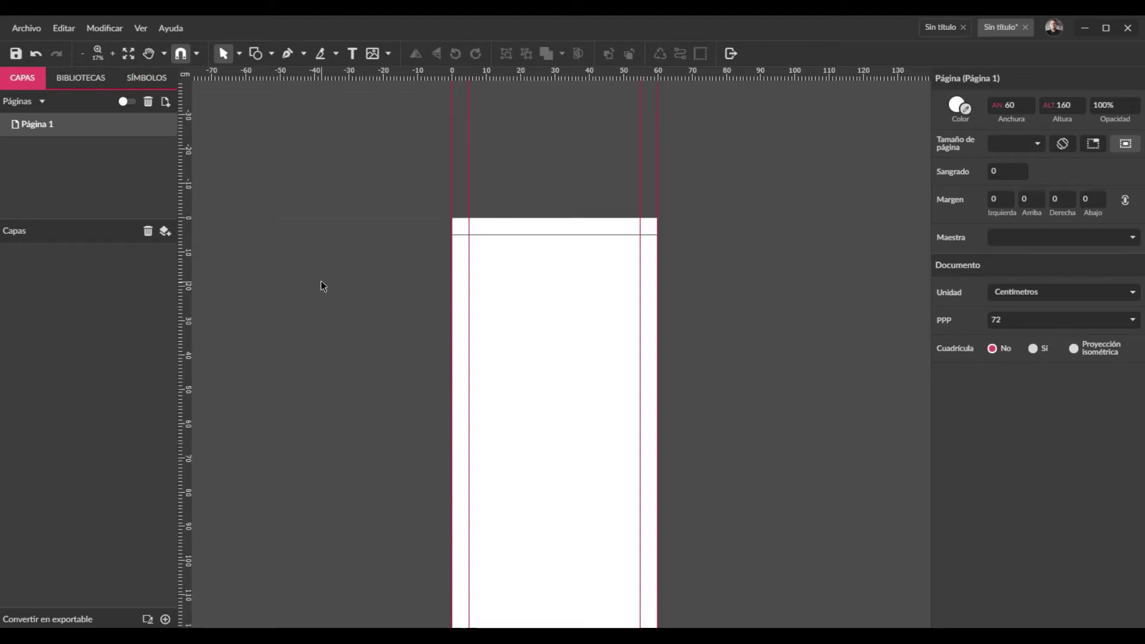
click(112, 52)
click(82, 53)
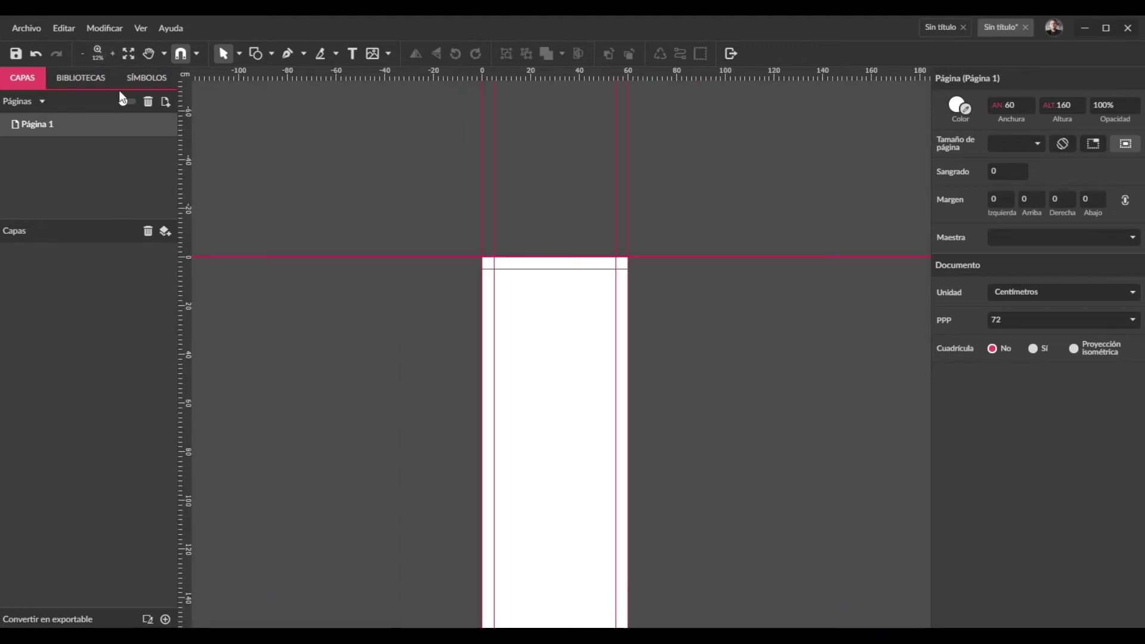
scroll(495, 366, down, 2)
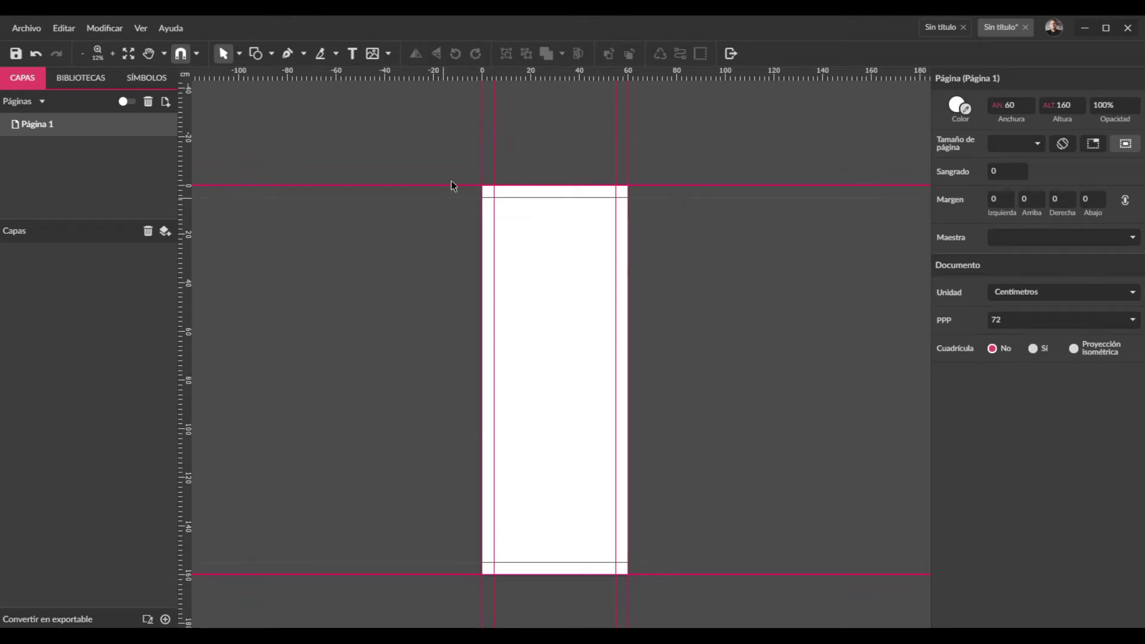
click(26, 25)
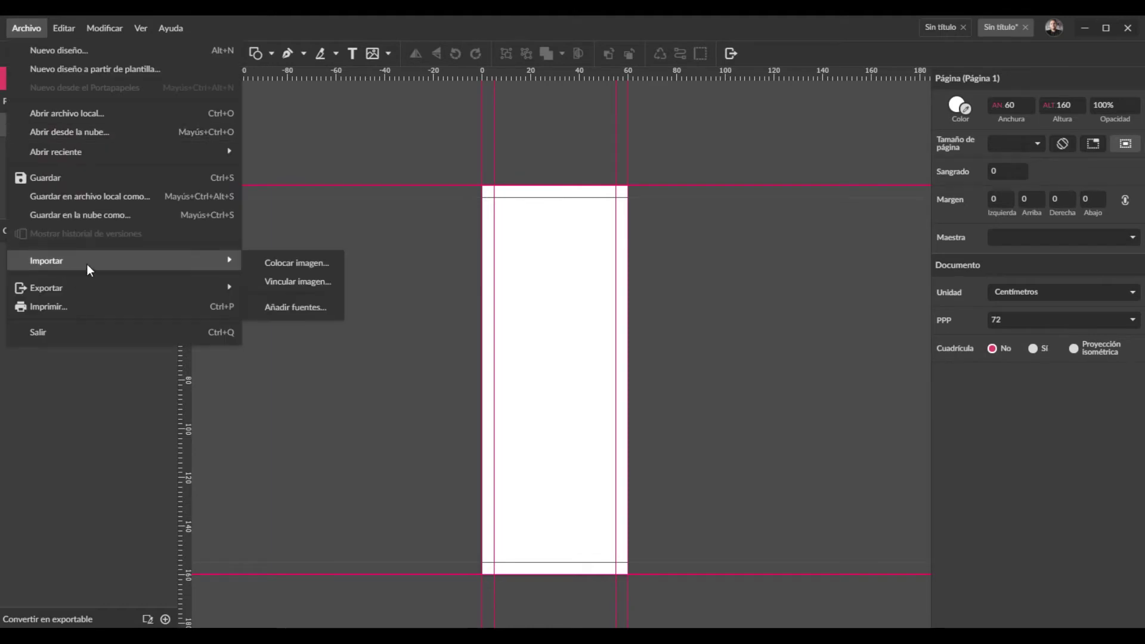
click(303, 262)
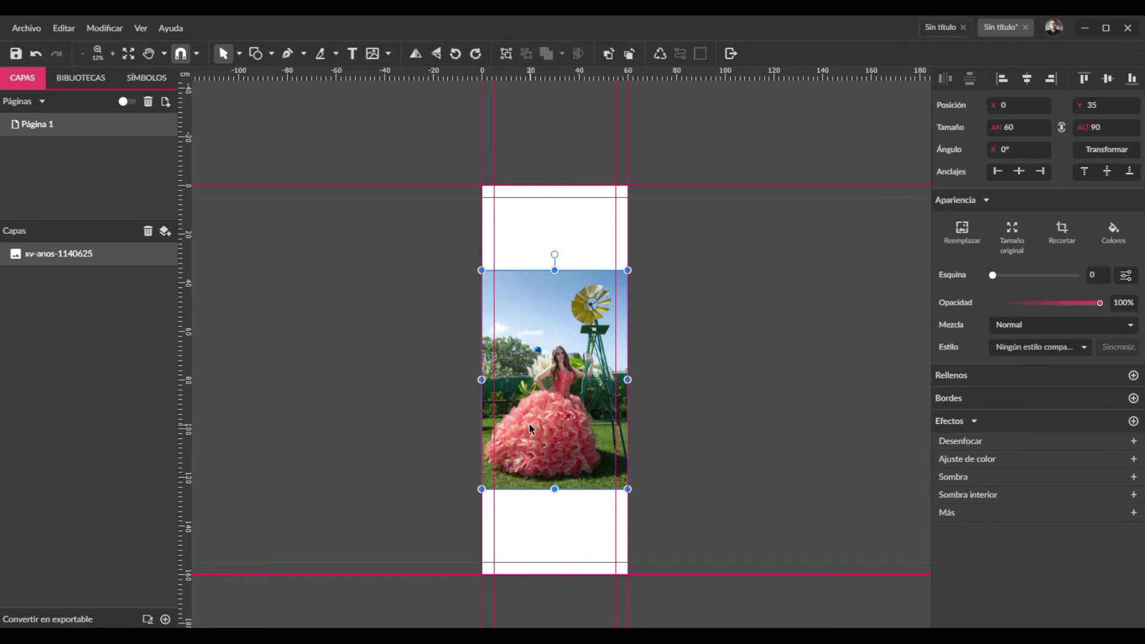
- Try setting the photo's height to 160 cm with its proportions unlocked, and undo the resize
click(1064, 128)
text(160)
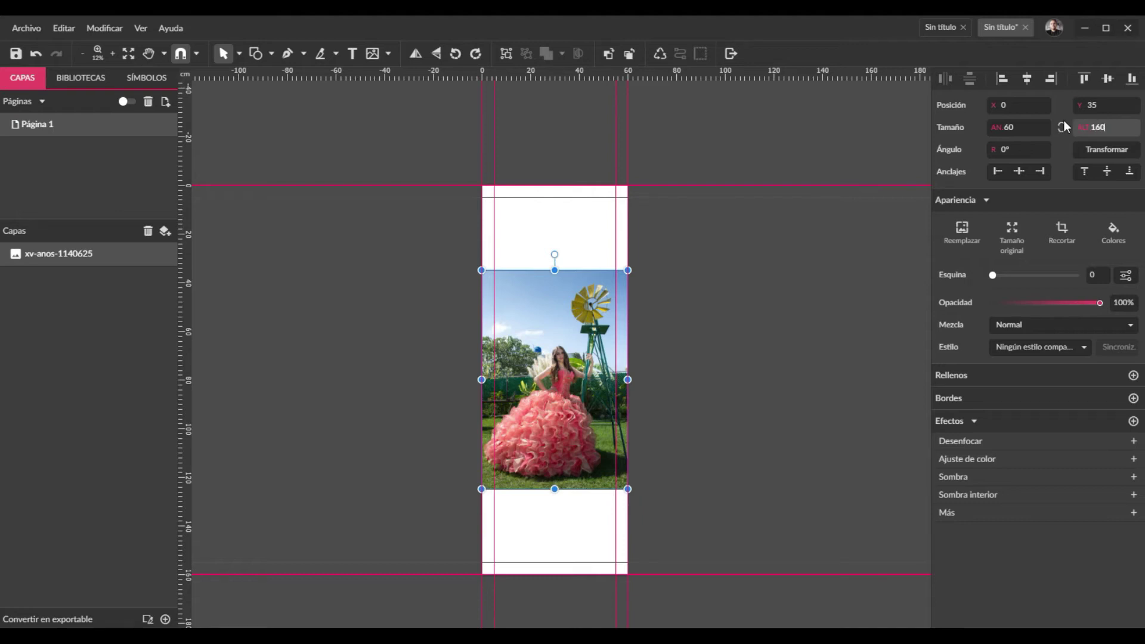
key(Return)
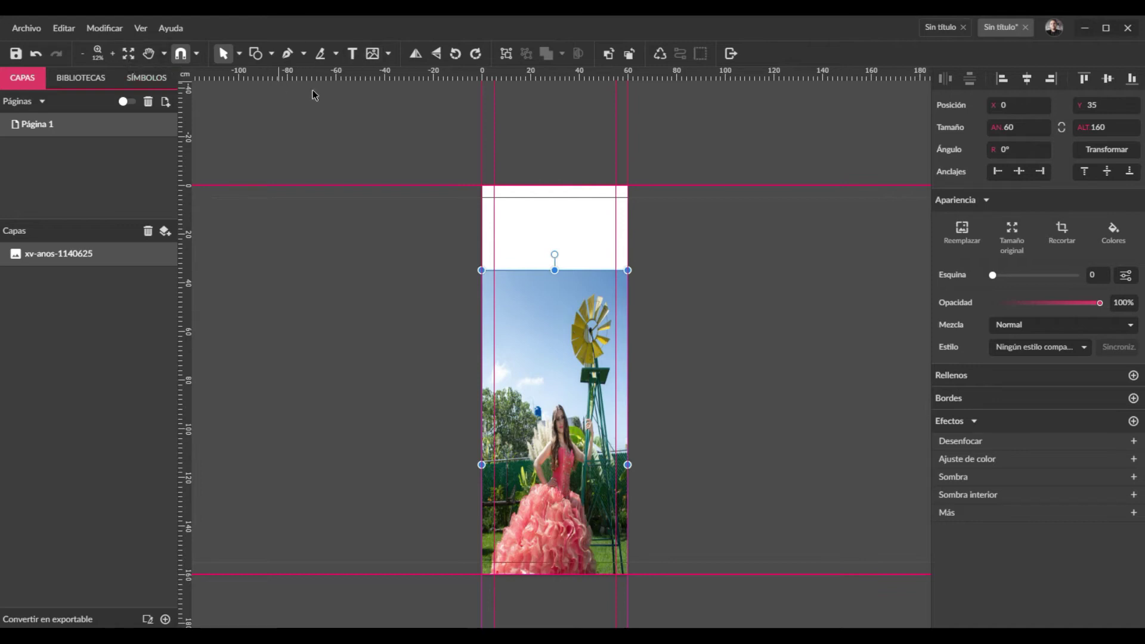
click(35, 55)
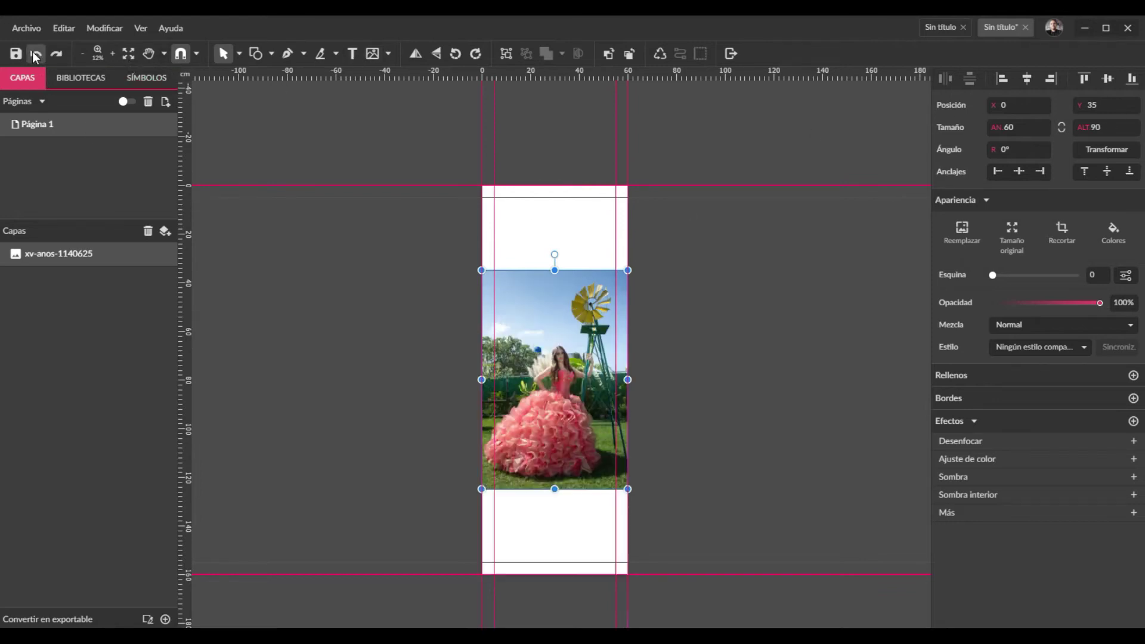
- Lock the photo's proportions and set its height to 160 cm
click(1062, 127)
key(Tab)
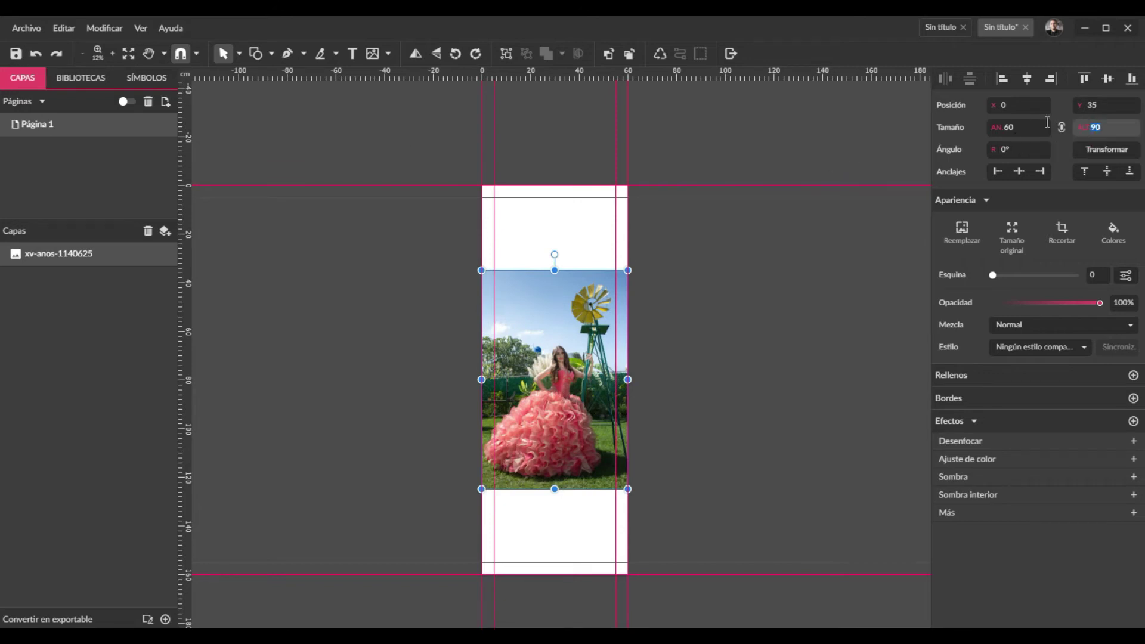
text(160)
key(Return)
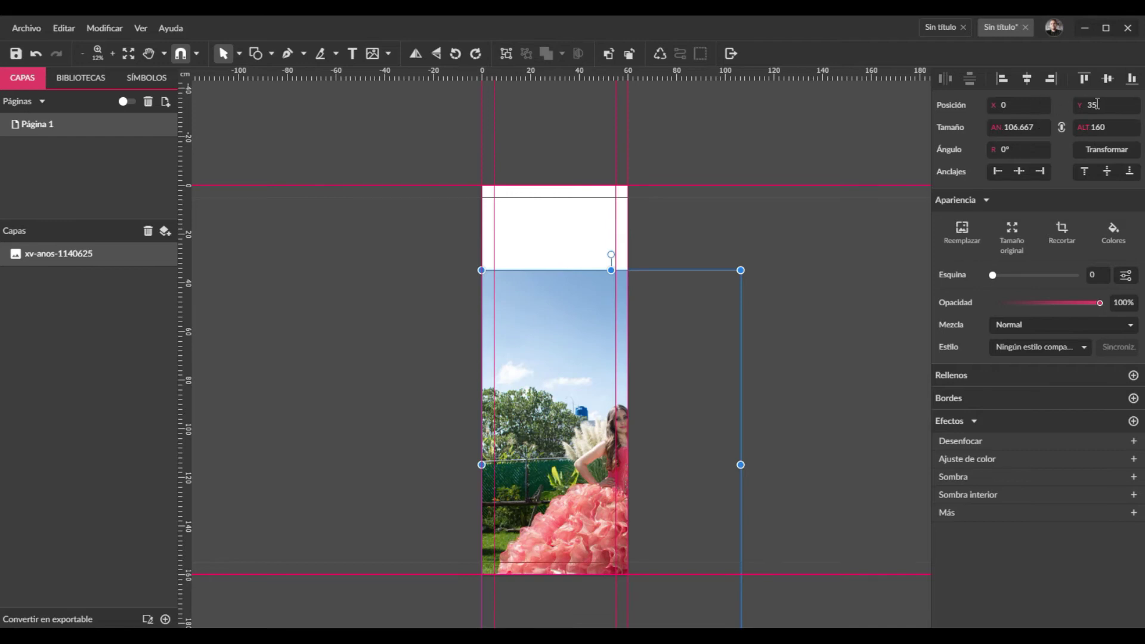
- Position the photo at Y 0 and X -30 cm so the woman is framed within the page
click(1077, 102)
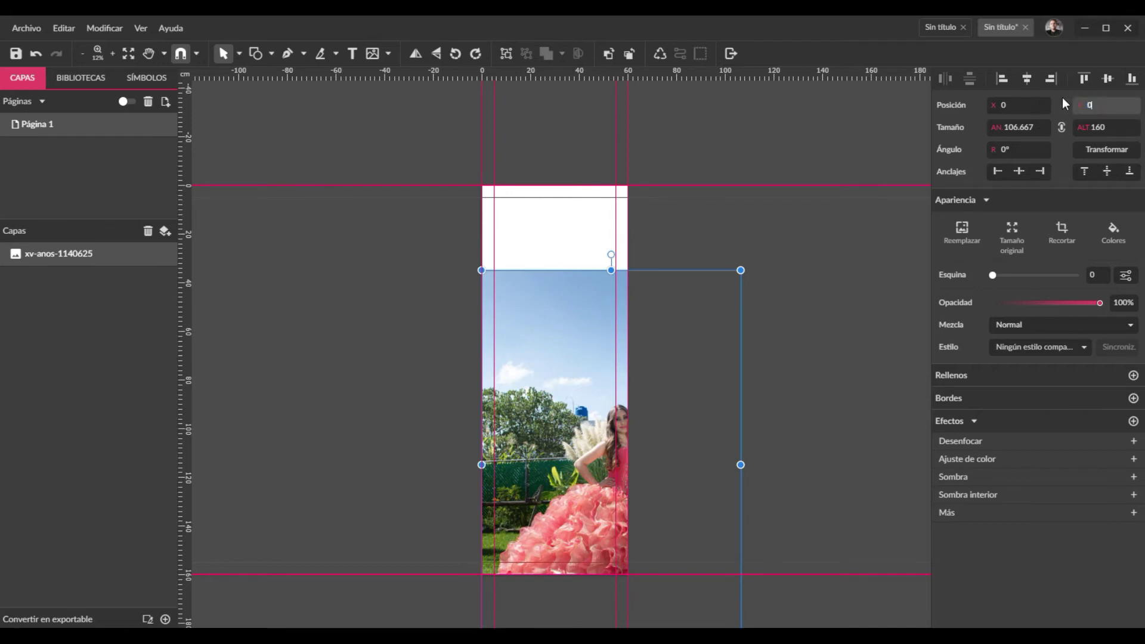
text(0)
key(Return)
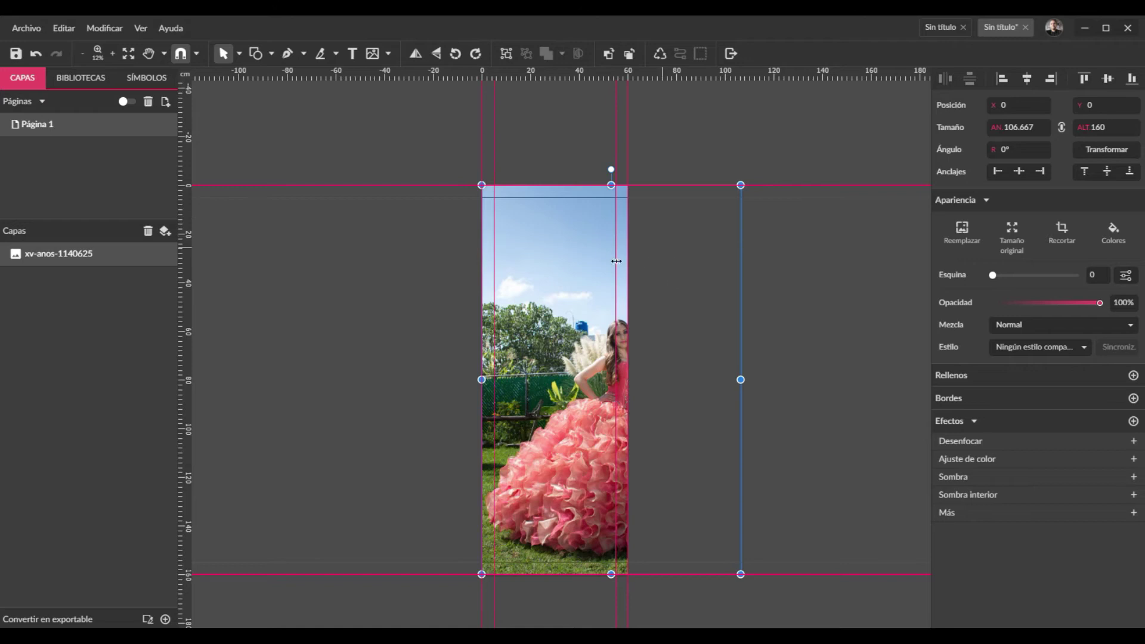
click(1031, 106)
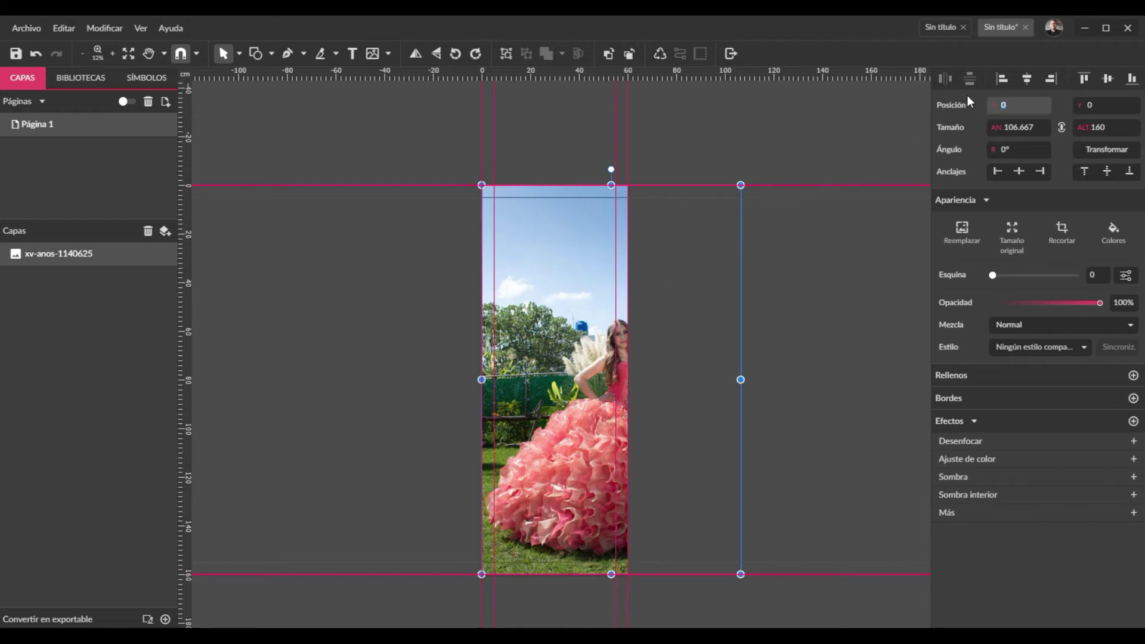
text(-30)
key(Return)
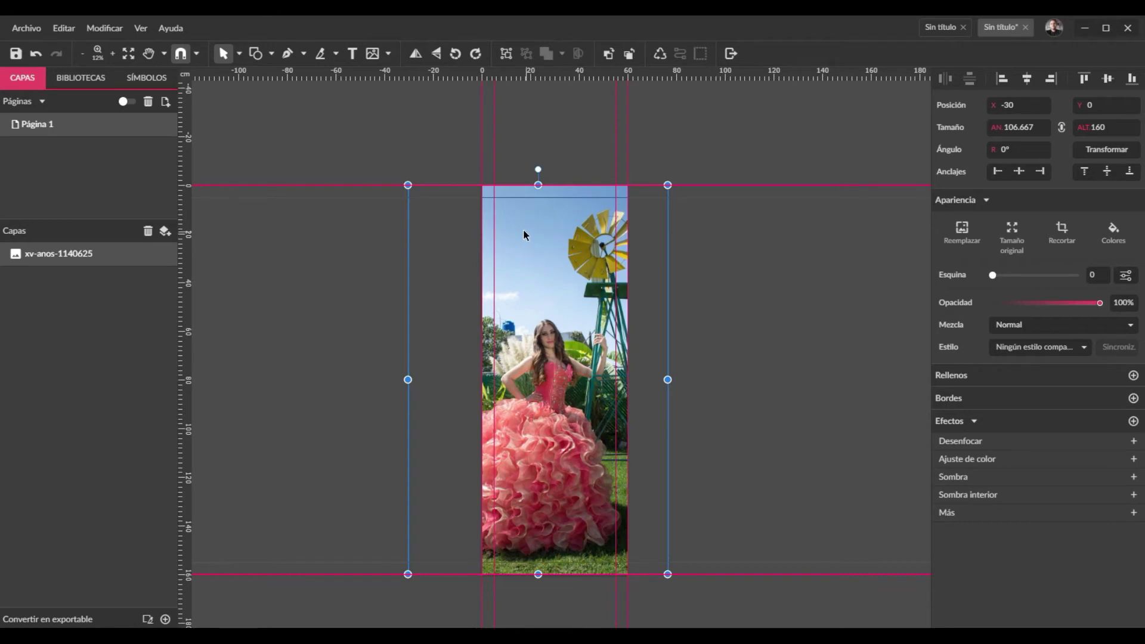
- Add a text object in the sky area of the photo and enter the celebrant's first name
click(352, 53)
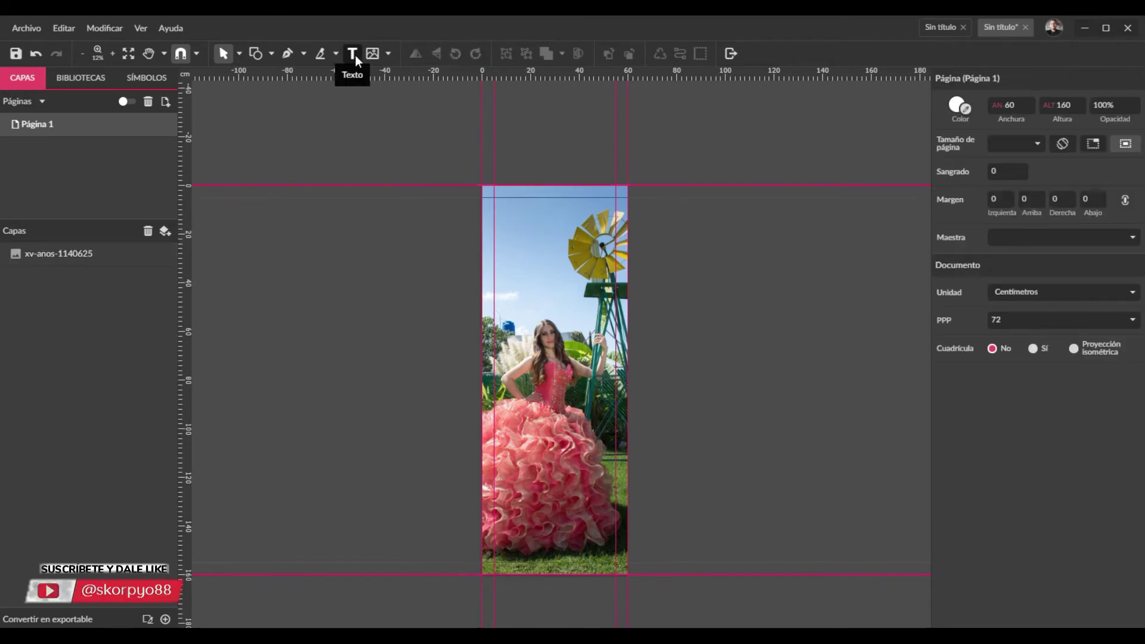
click(507, 233)
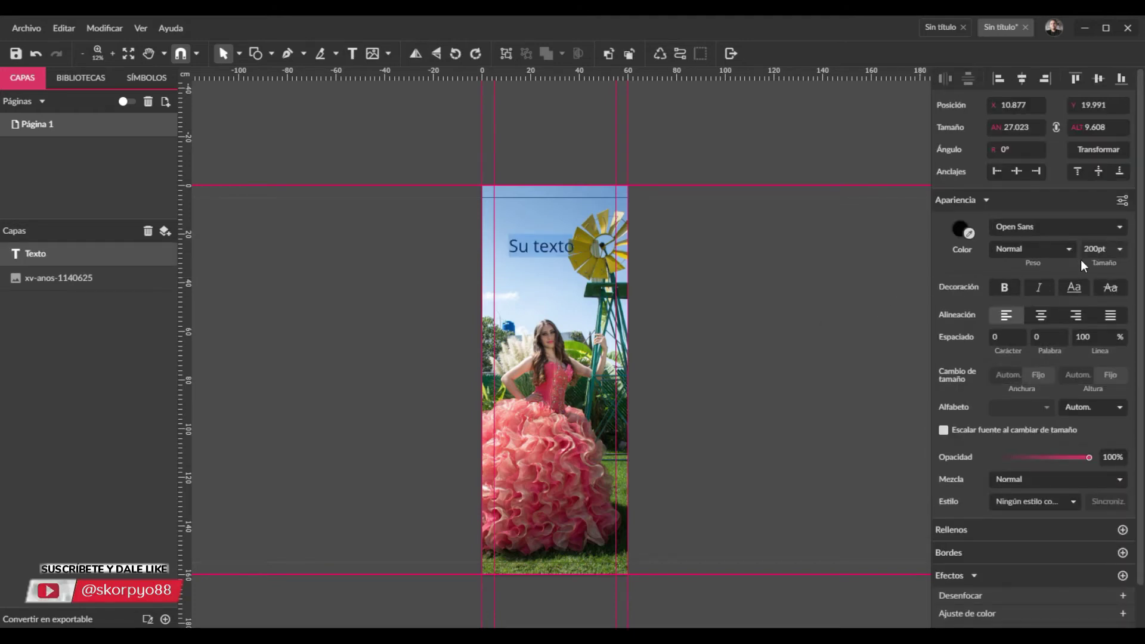
click(1110, 249)
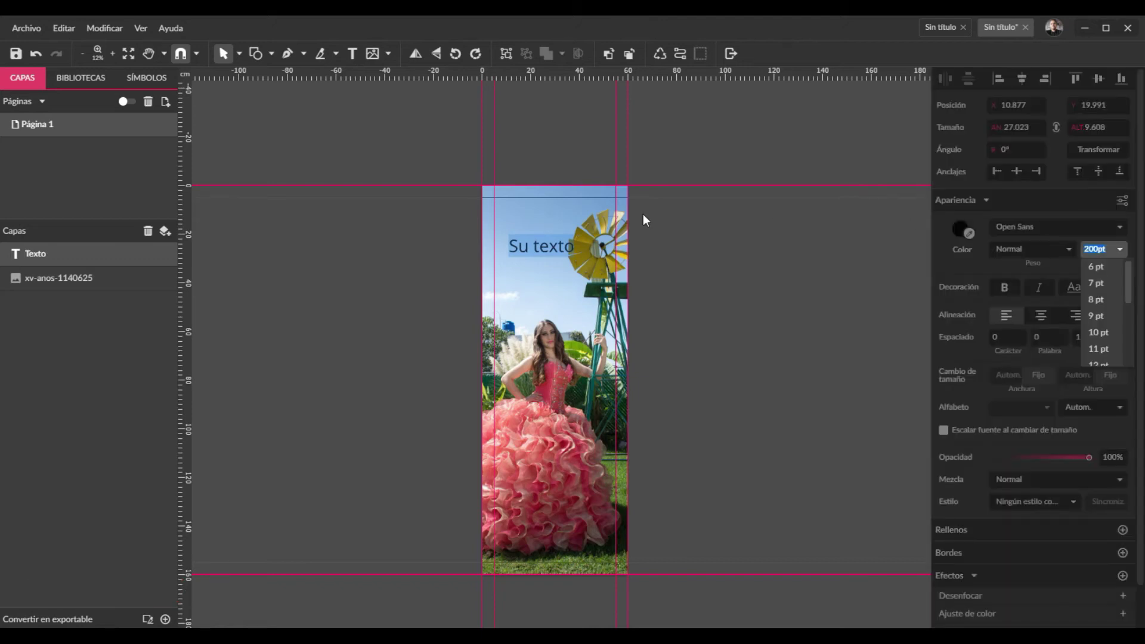
click(535, 246)
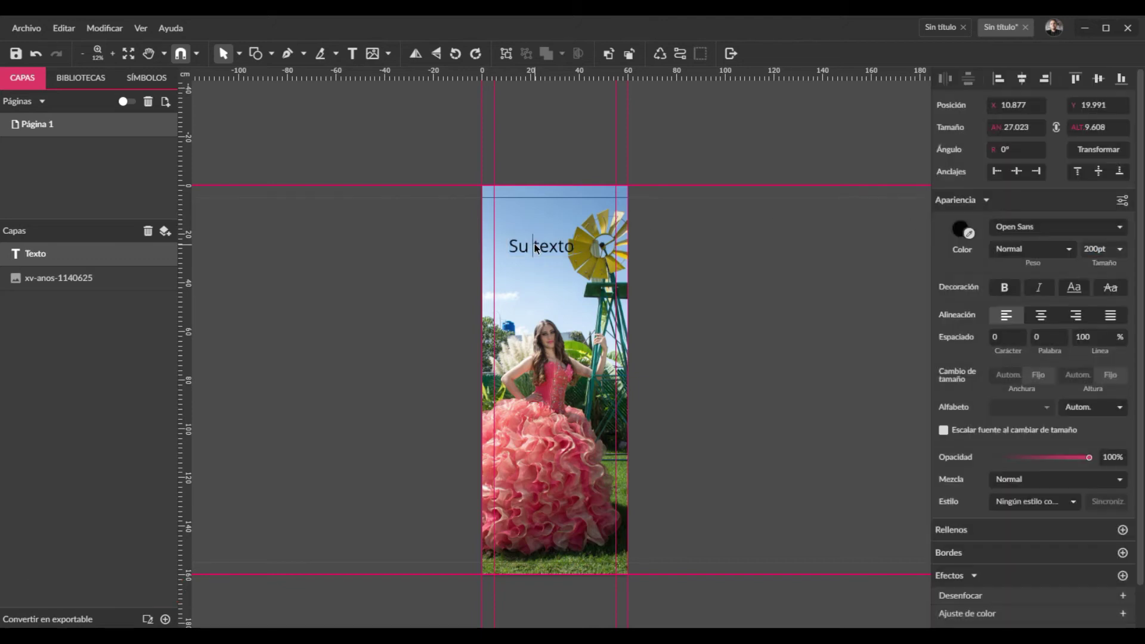
text(M)
key(Home)
key(shift+End)
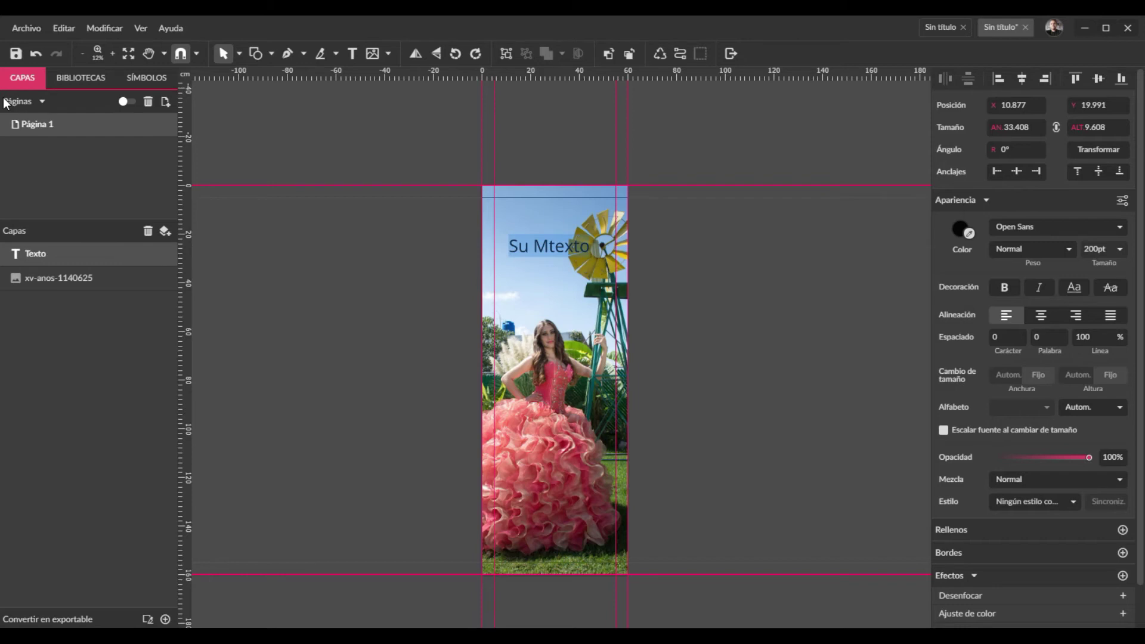
text(María)
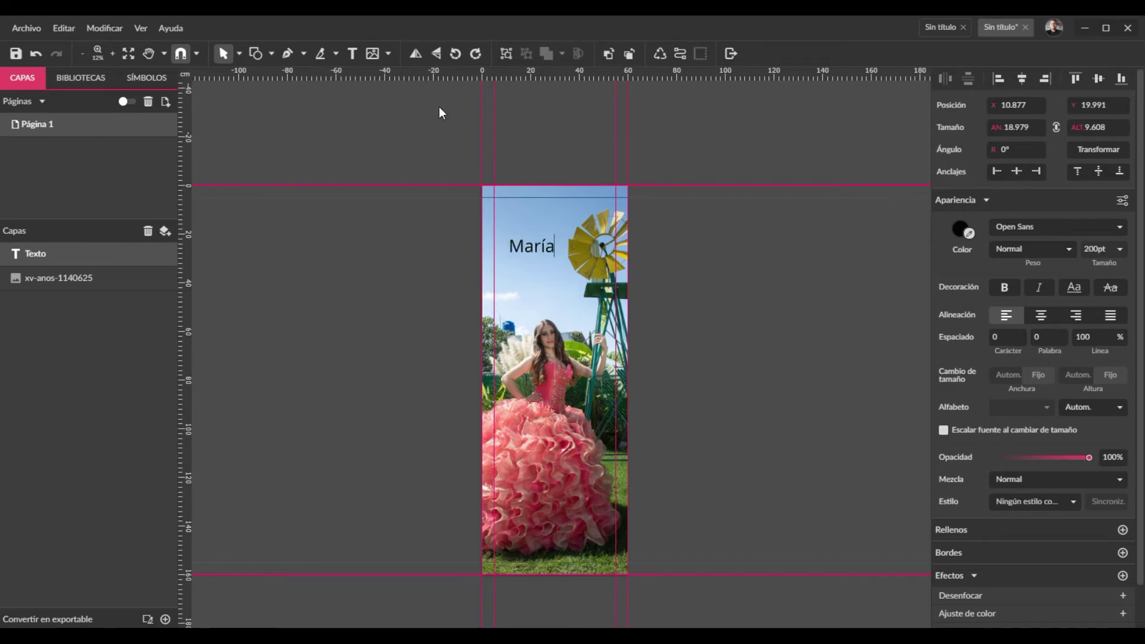
- Format the name in bold Oleo Script Swash Caps at 300 pt
key(shift+Home)
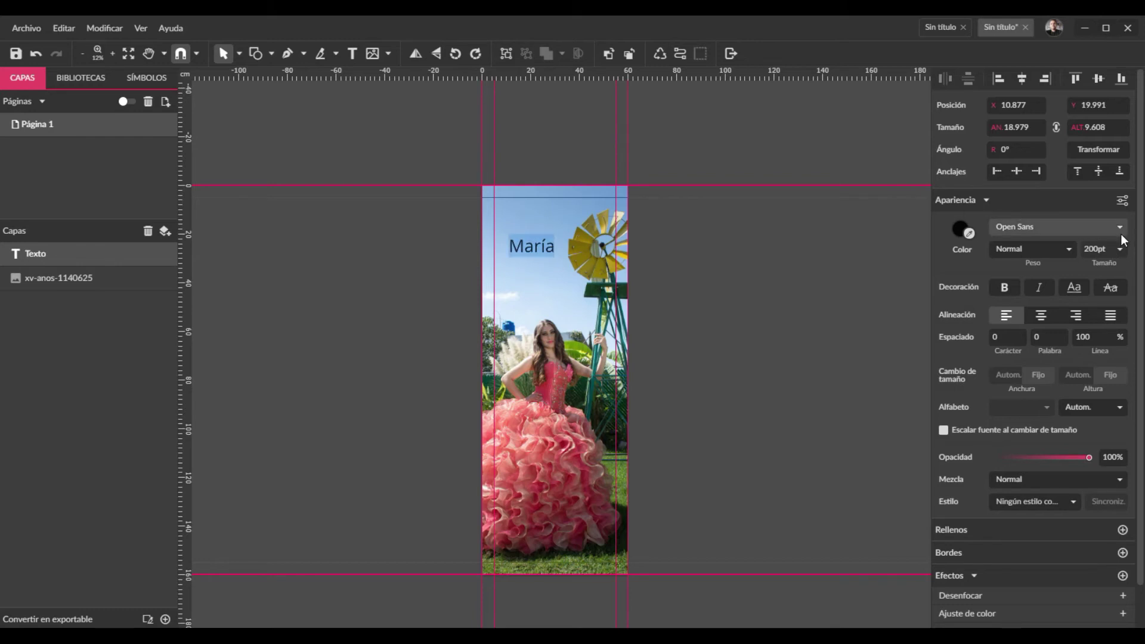
click(1121, 231)
click(1121, 230)
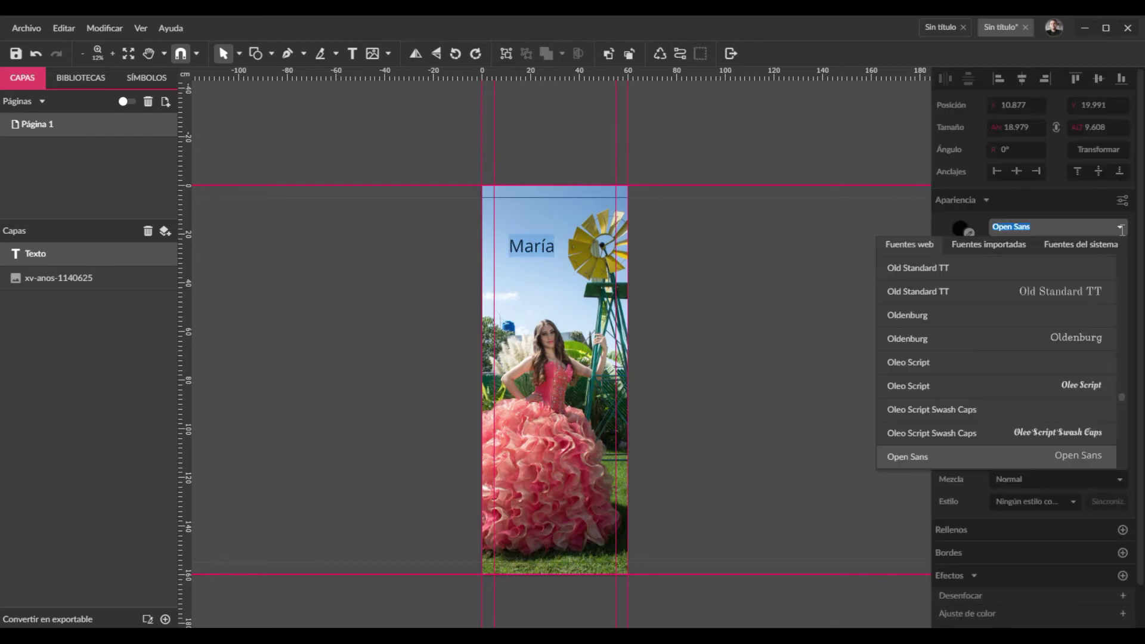
click(1003, 441)
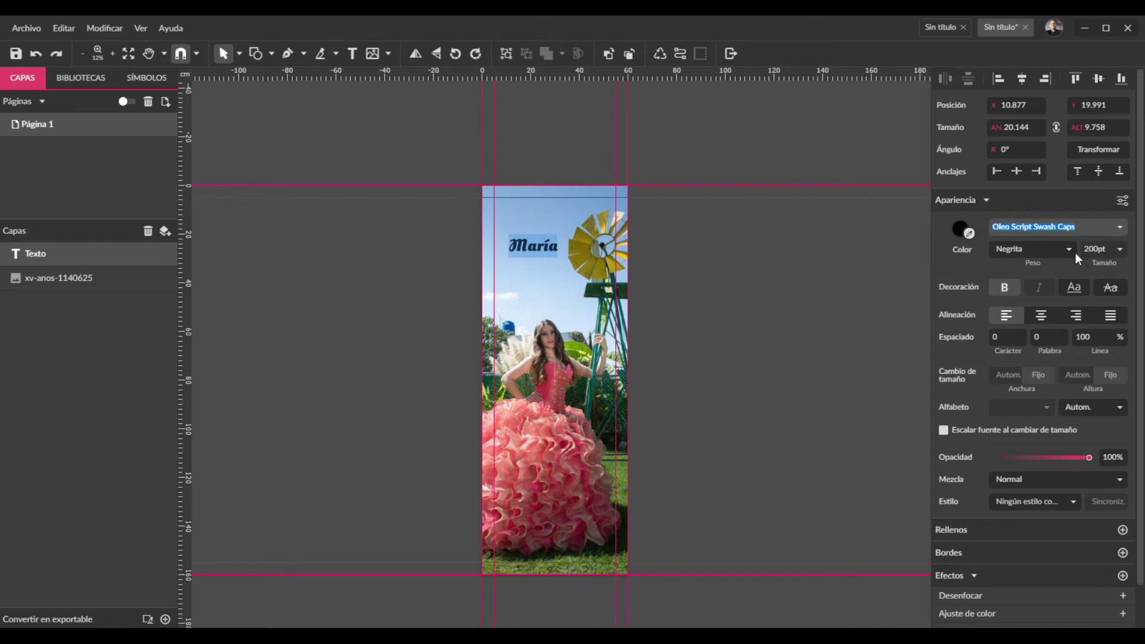
click(1105, 251)
text(300)
key(Return)
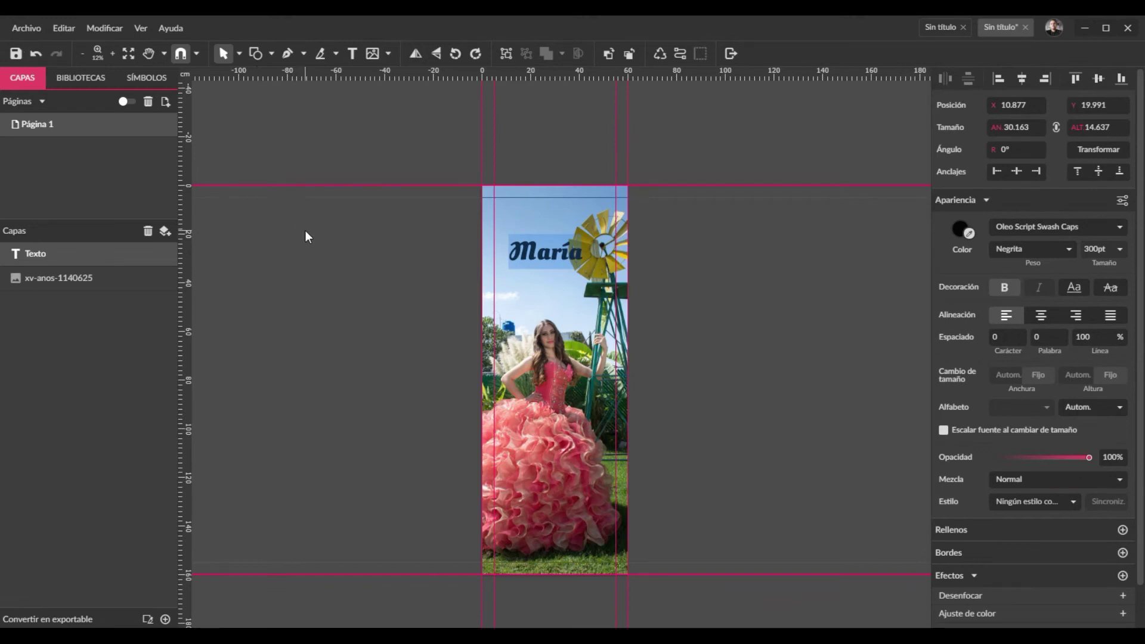
key(Escape)
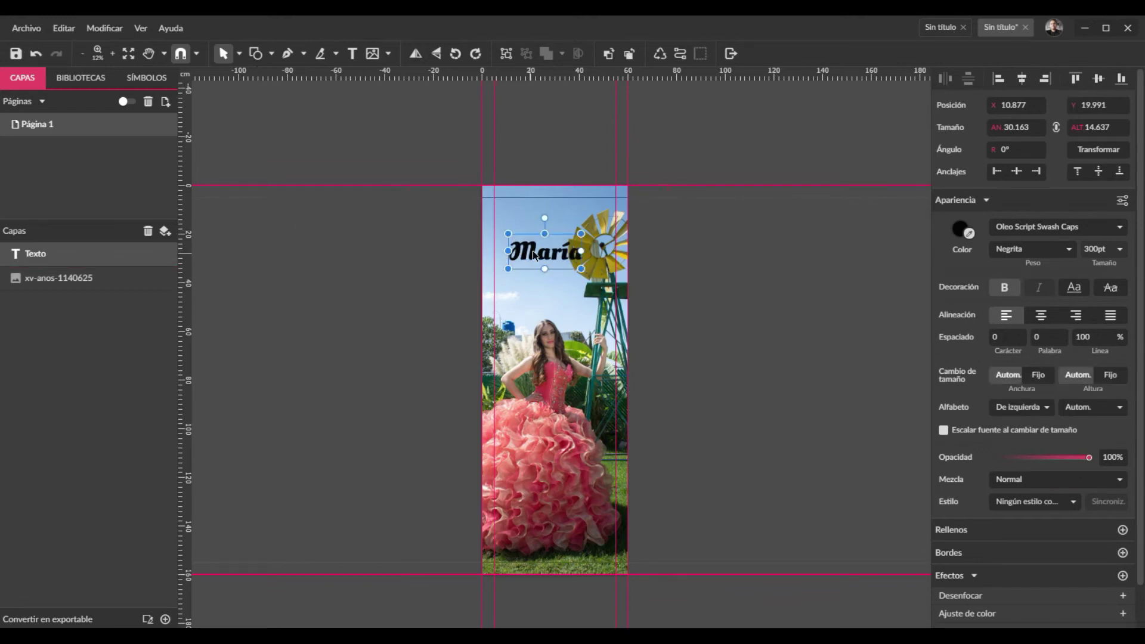
- Move the name to the page's upper-left margin guides and colour it with the red sampled from the woman's dress
drag(547, 261, 533, 225)
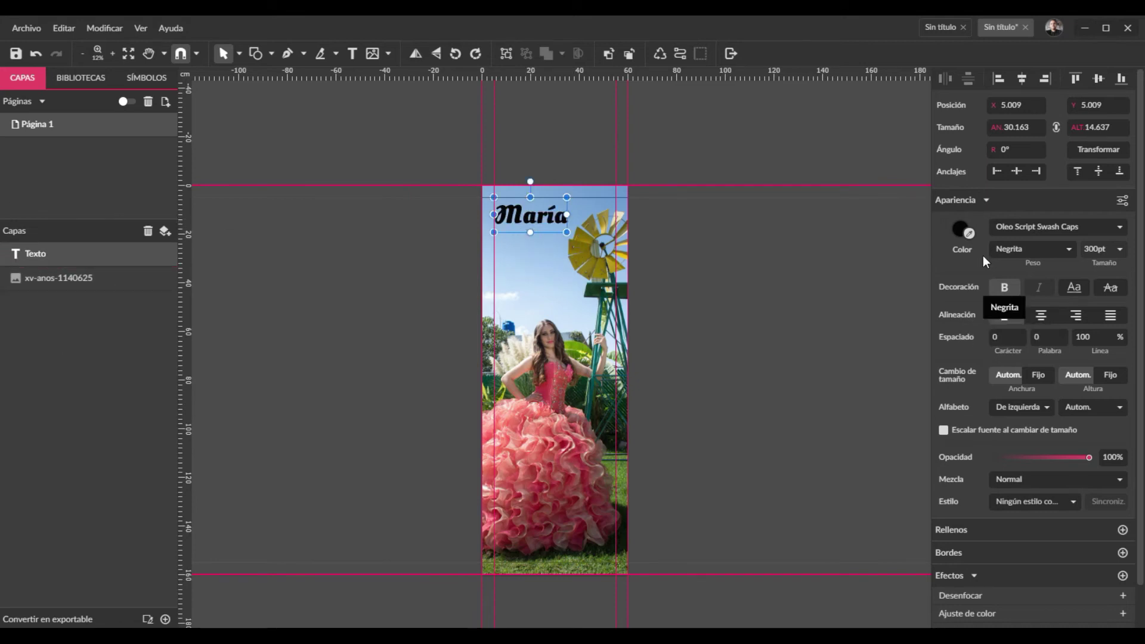
click(962, 229)
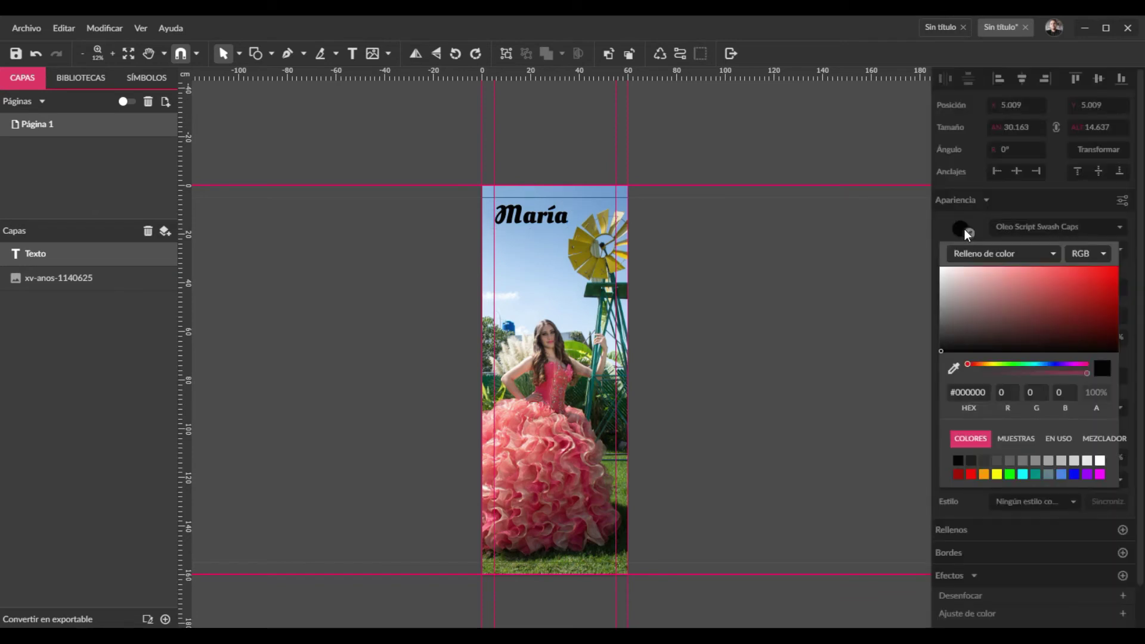
click(969, 233)
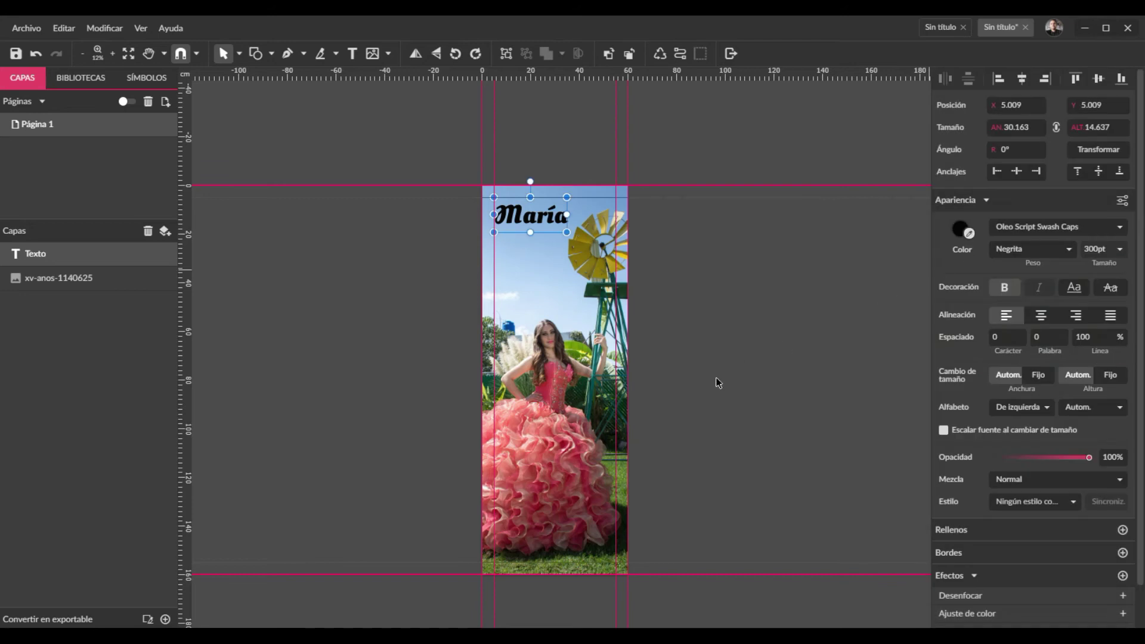
click(968, 234)
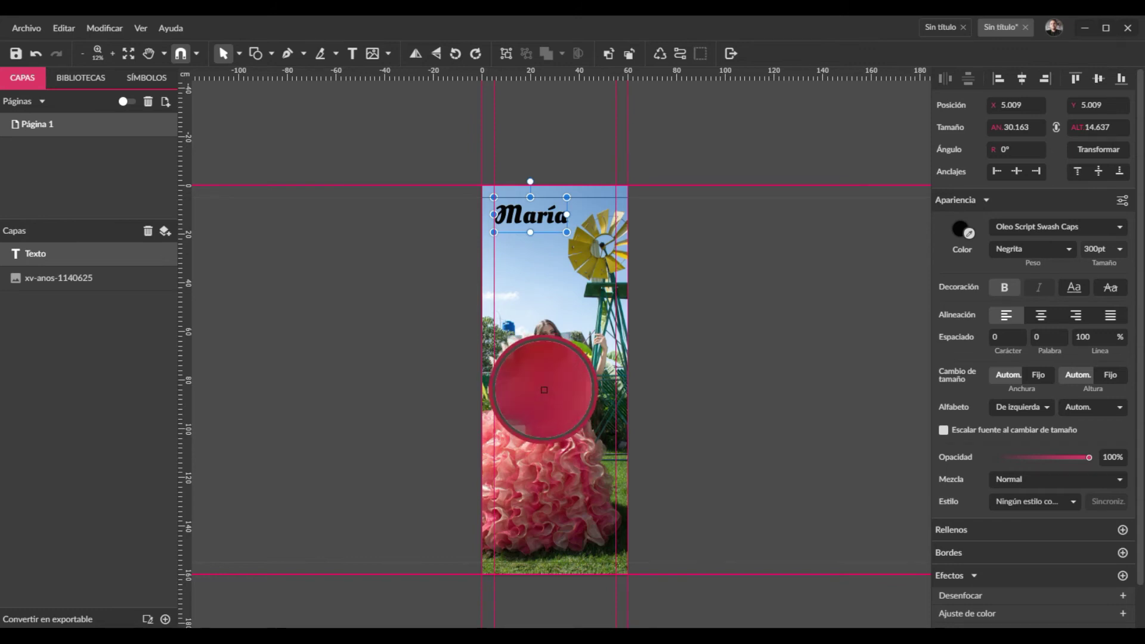
click(544, 390)
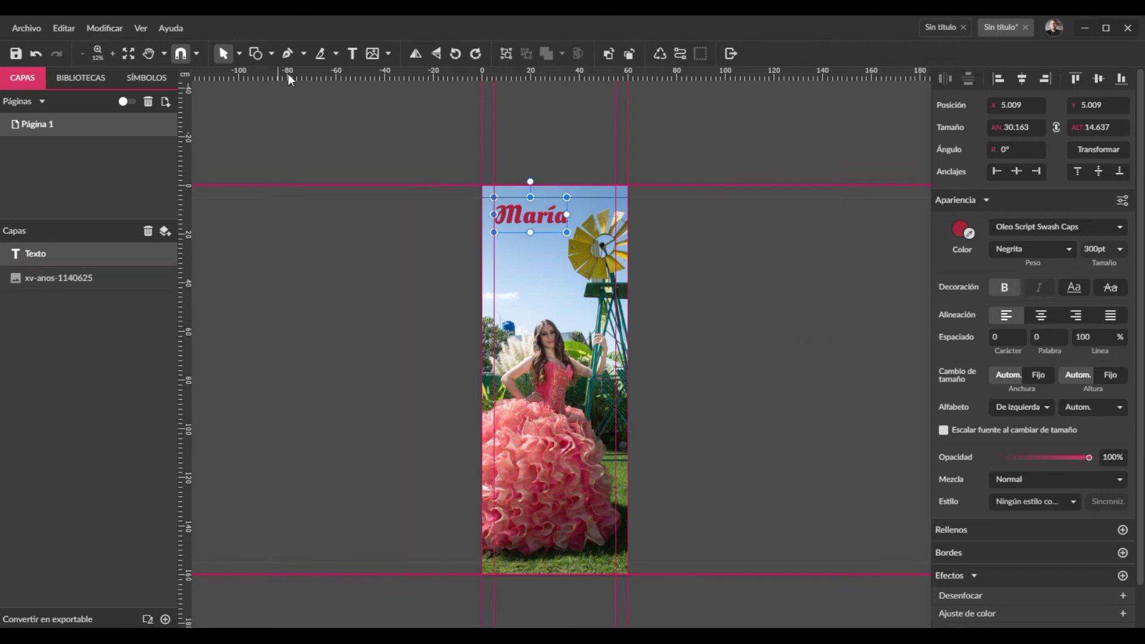
- Add a second text near the page's lower edge with the event date, 28 de Febrero and the year
click(351, 53)
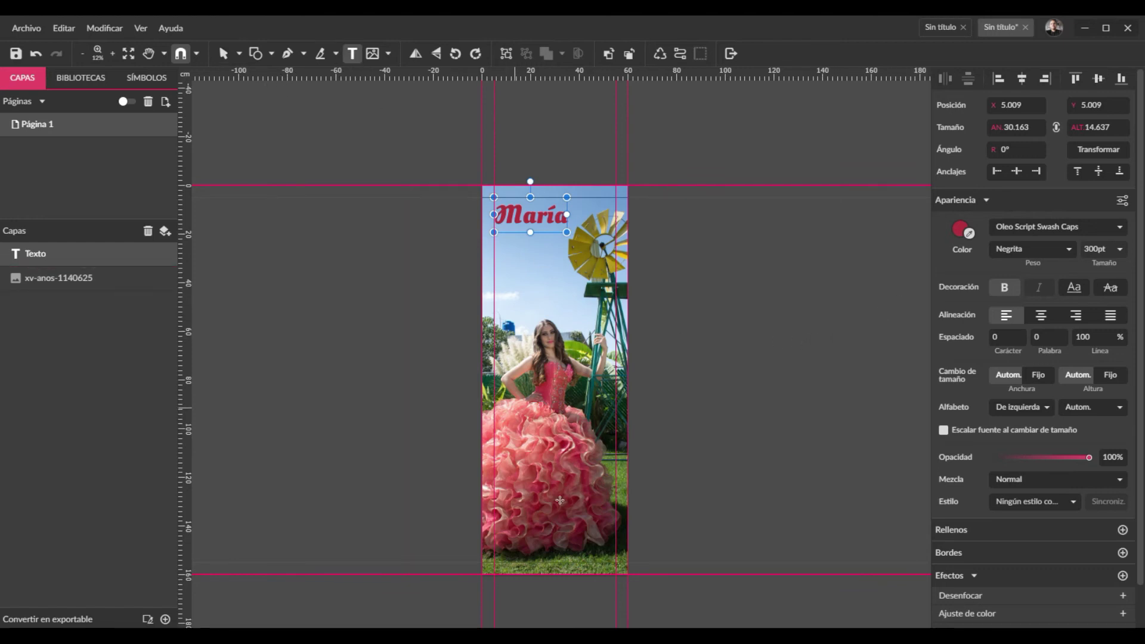
click(531, 554)
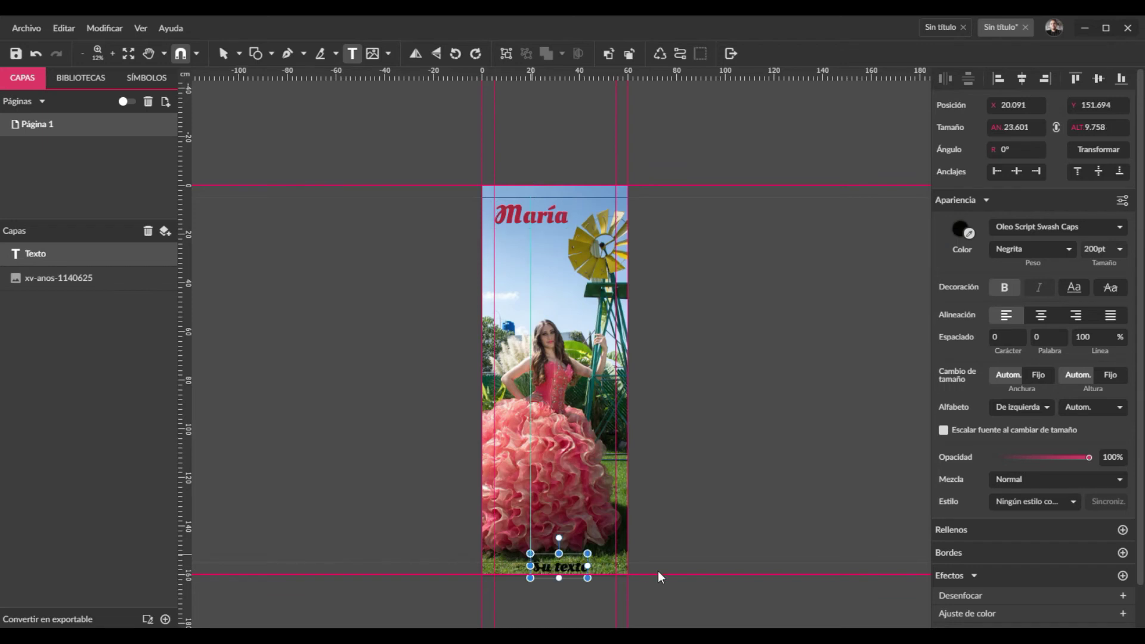
key(Escape)
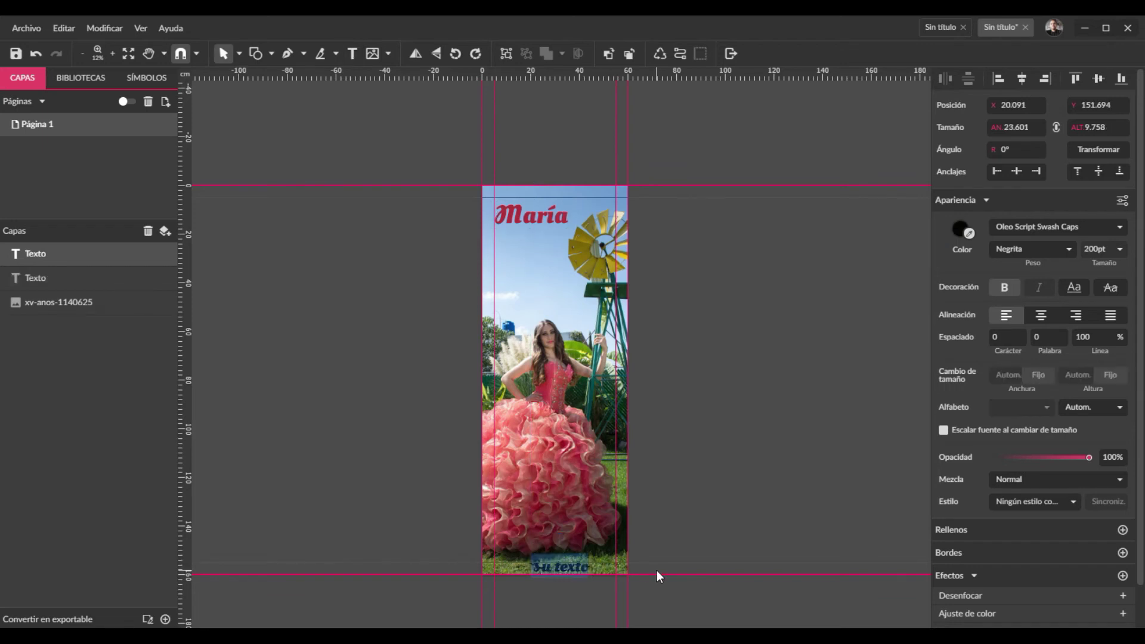
text(28 fr)
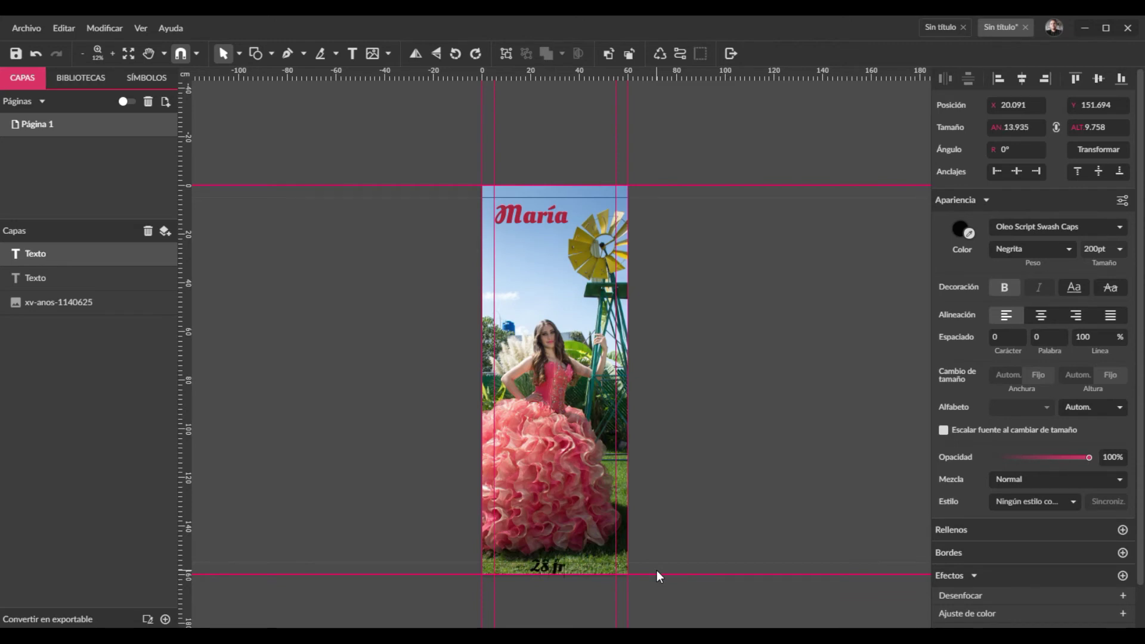
key(BackSpace)
key(BackSpace)
text(de Febrero)
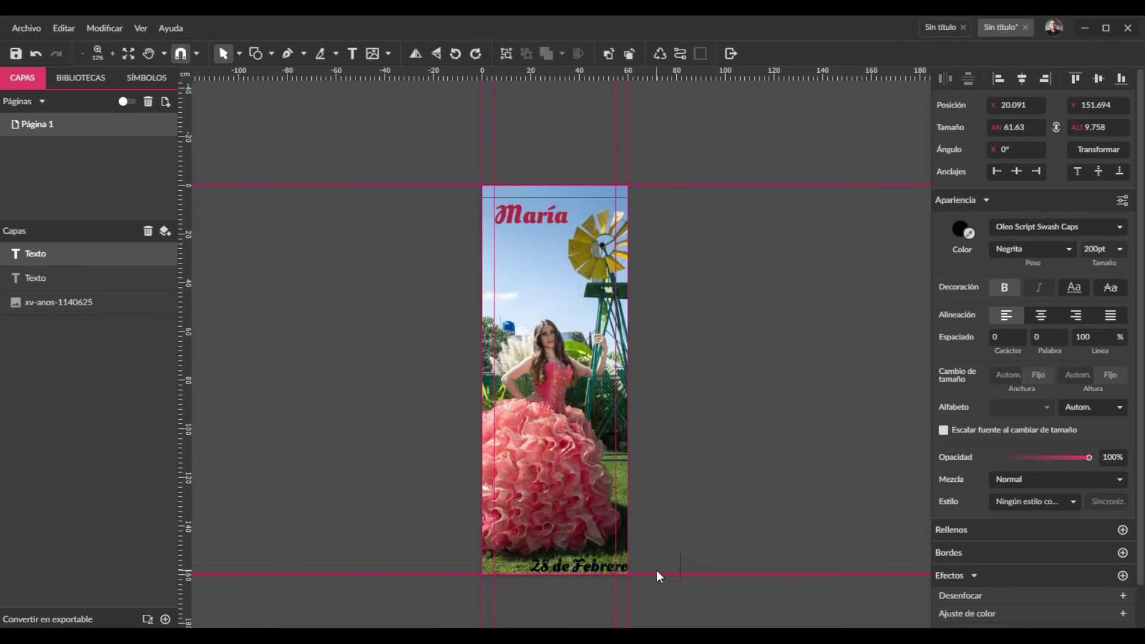
- Try the Oldenburg font on the whole date text
key(ctrl+a)
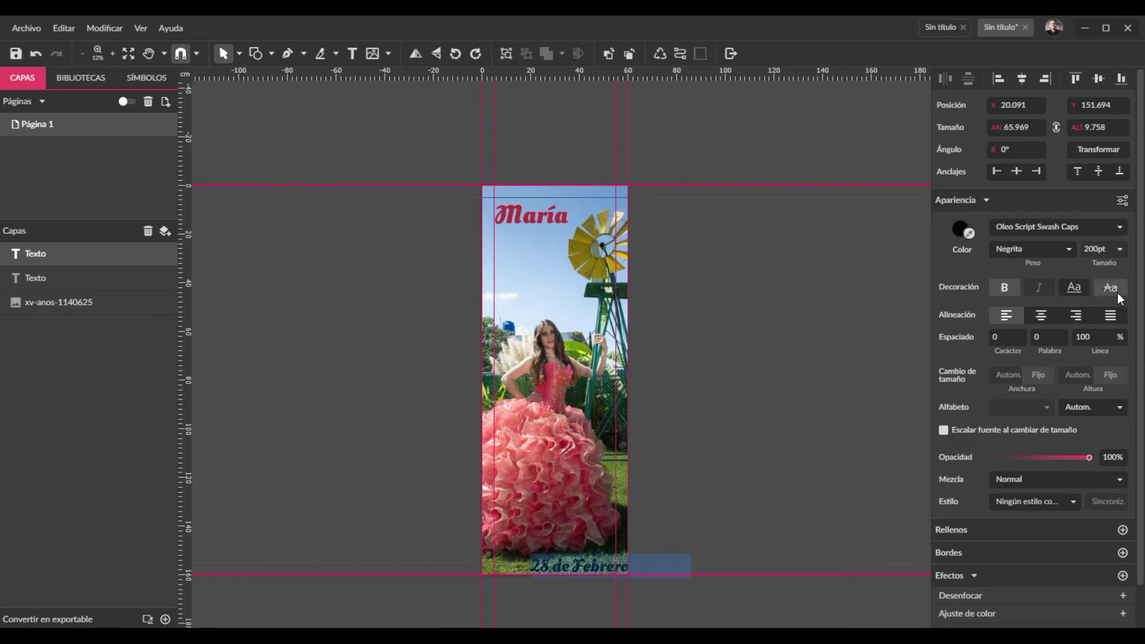
click(1120, 235)
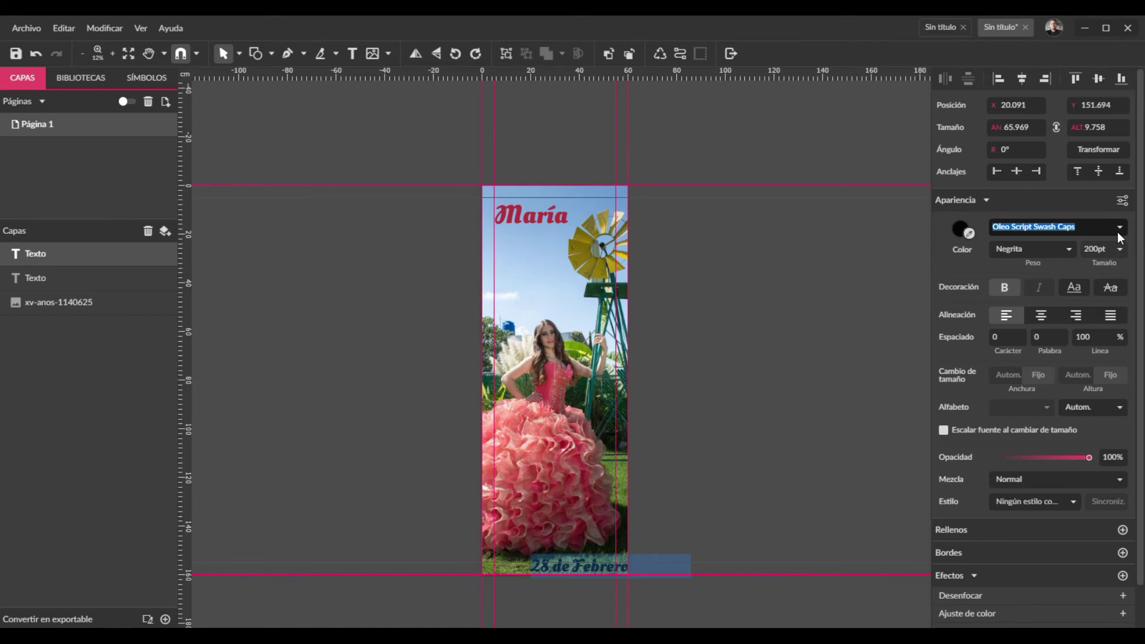
click(1119, 229)
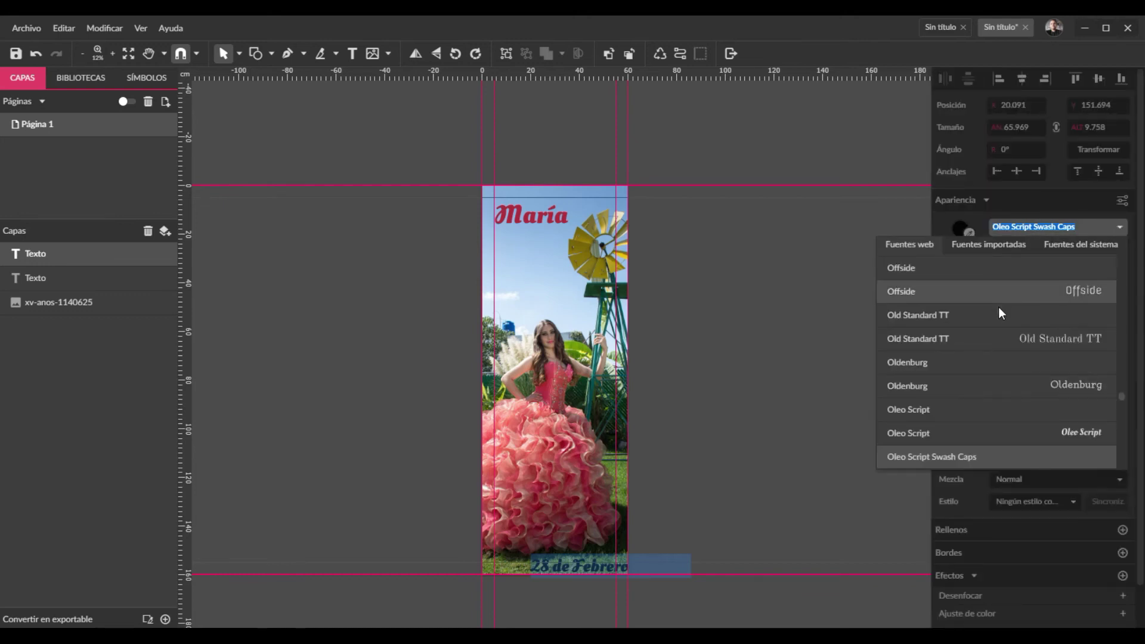
click(975, 384)
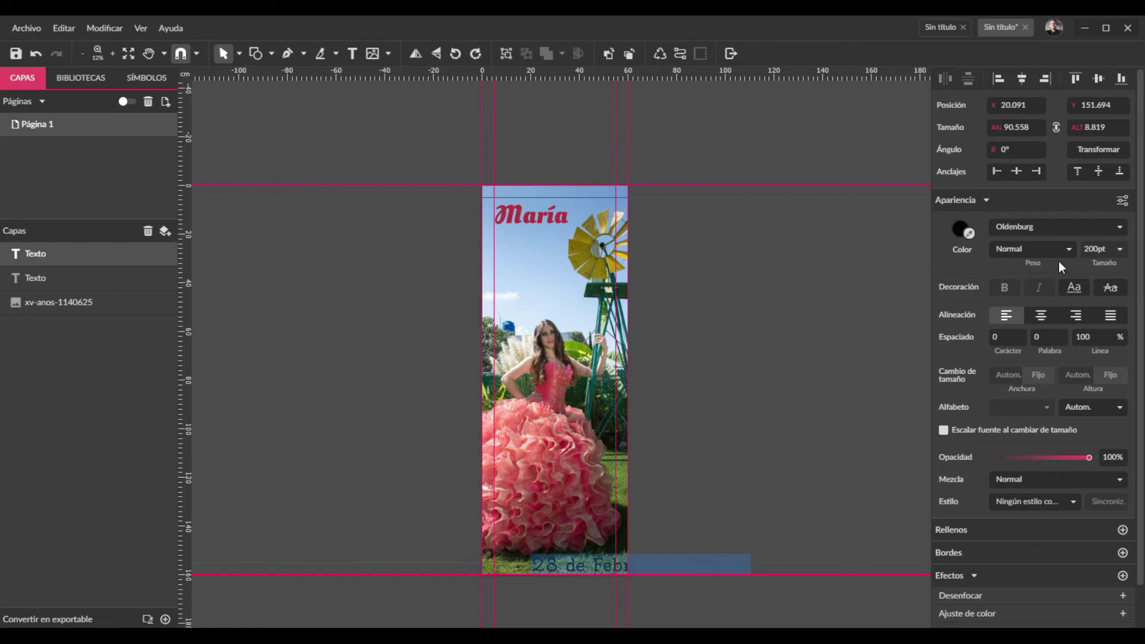
- Format the date text in bold Nunito at 100 pt
click(1113, 230)
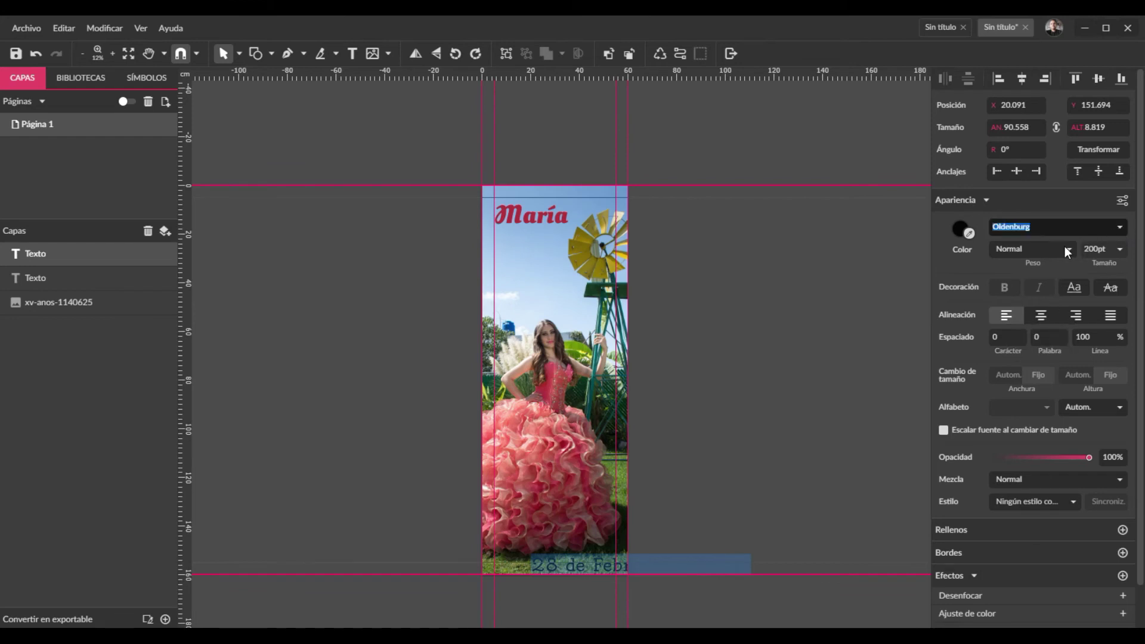
key(Down)
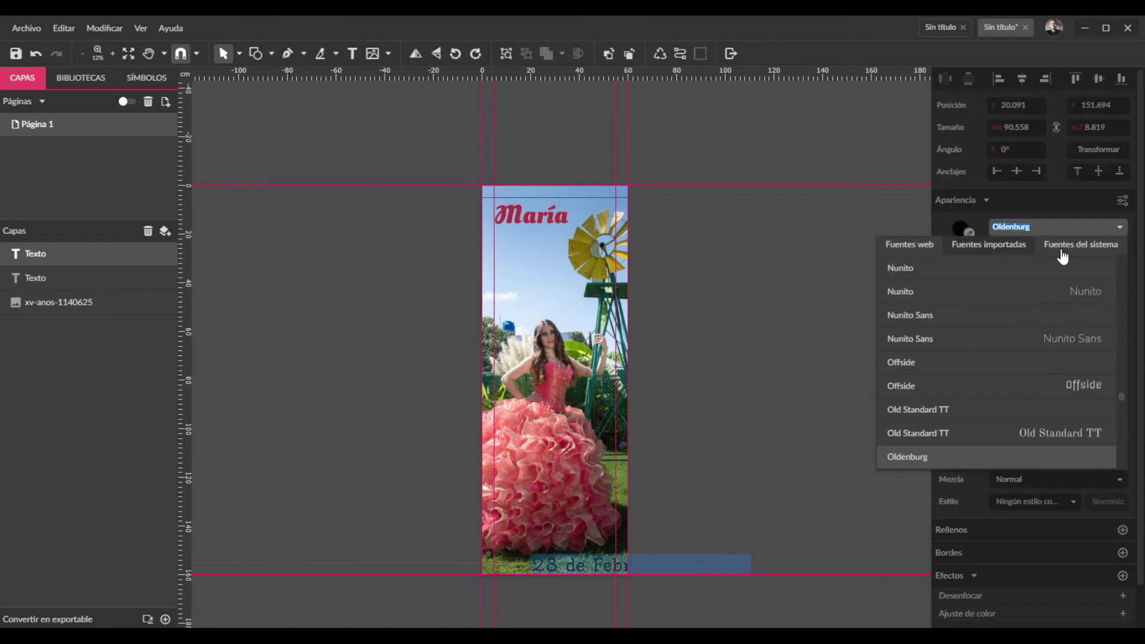
click(1000, 288)
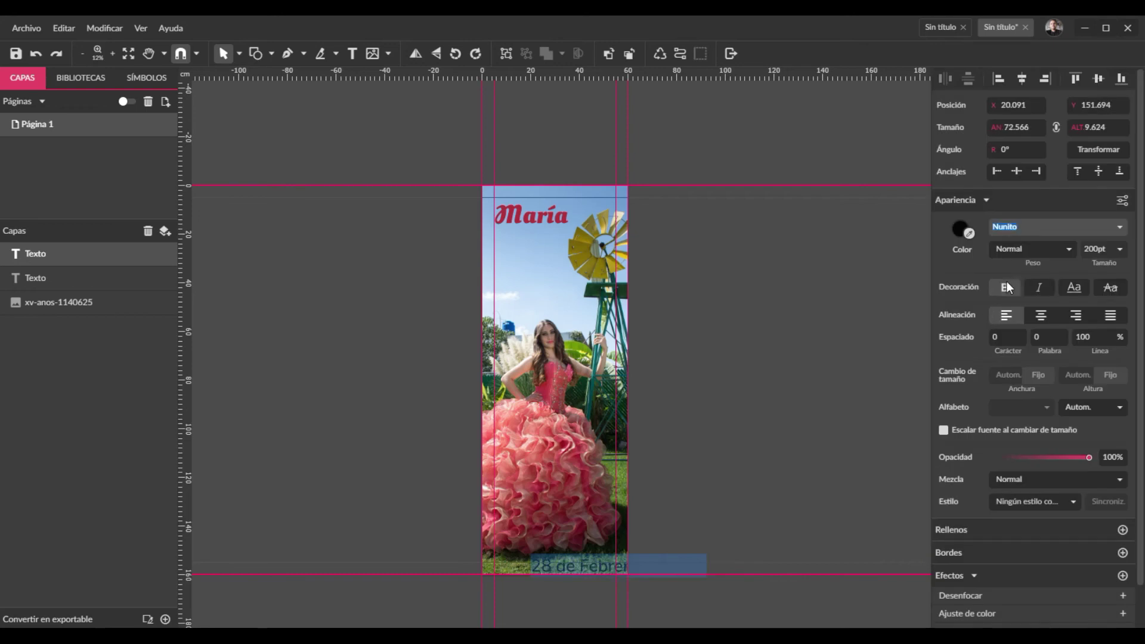
click(1007, 288)
click(1097, 249)
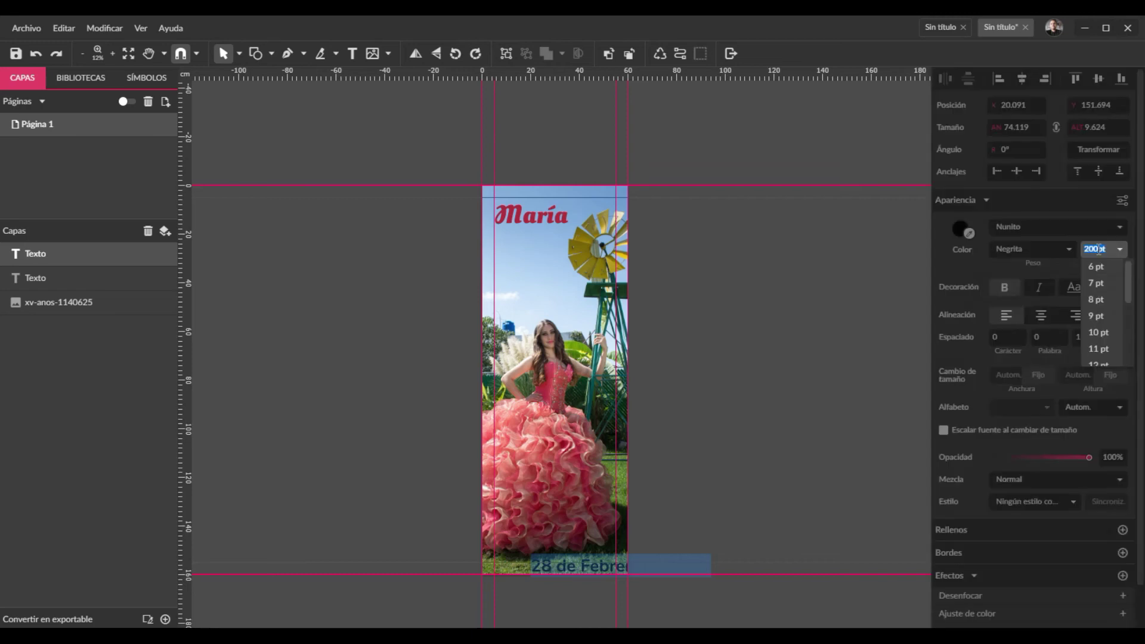
text(100)
key(Return)
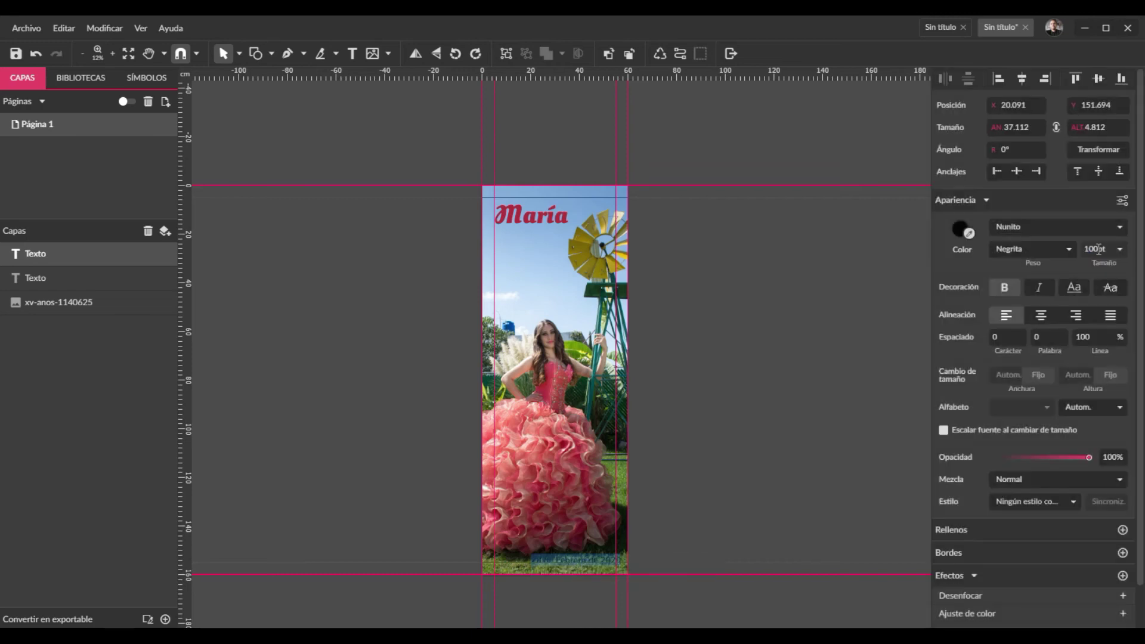
- Right-align the date text and position it at X 18 and Y 150 cm
click(1015, 105)
text(18)
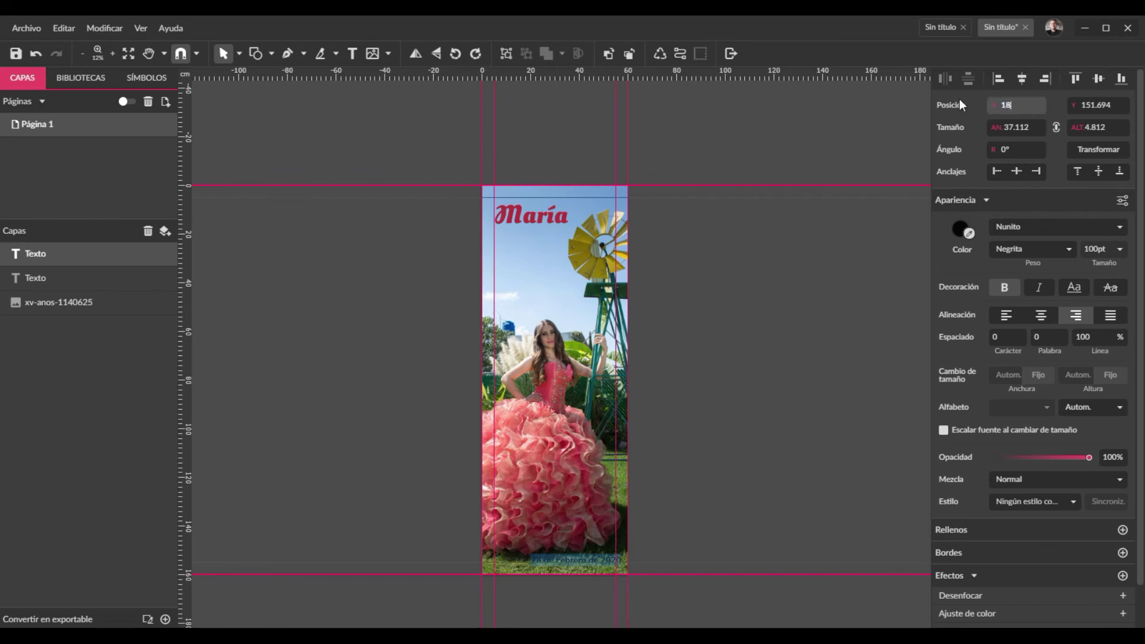
key(Return)
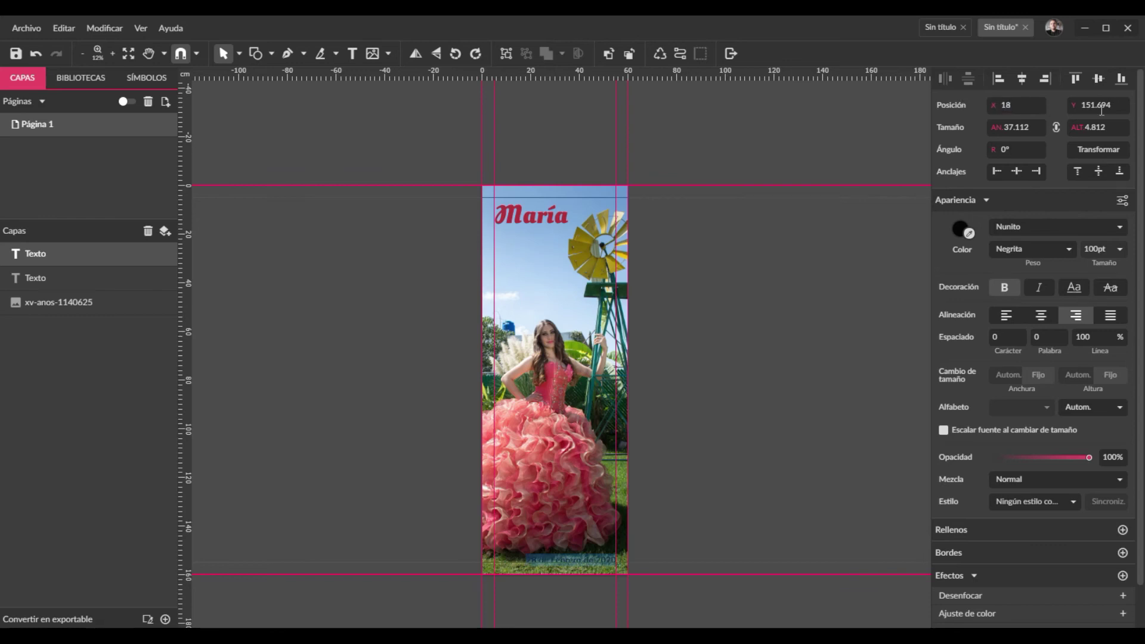
click(1119, 106)
key(ctrl+a)
key(BackSpace)
text(150)
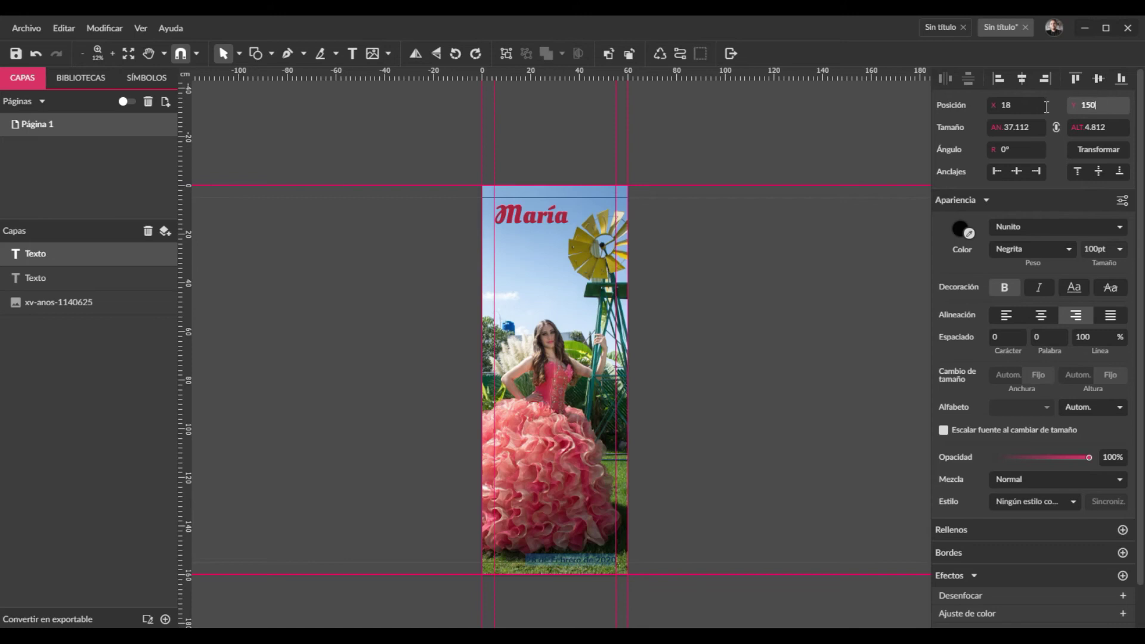
key(Return)
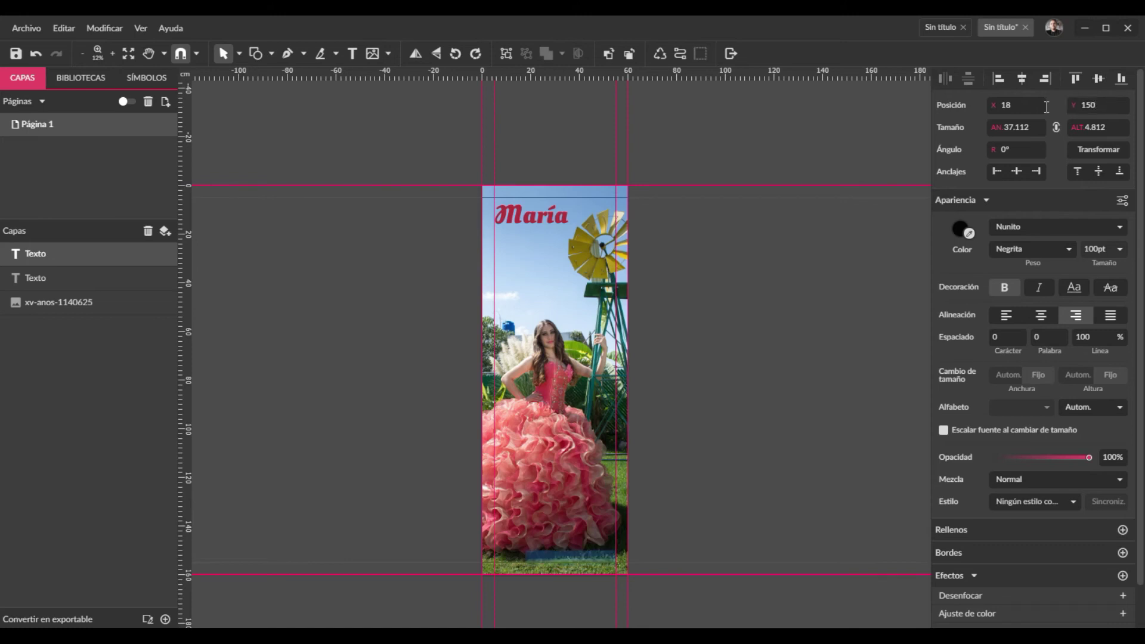
- Change the date text's fill colour to white (#FFFFFF) and deselect it
click(958, 228)
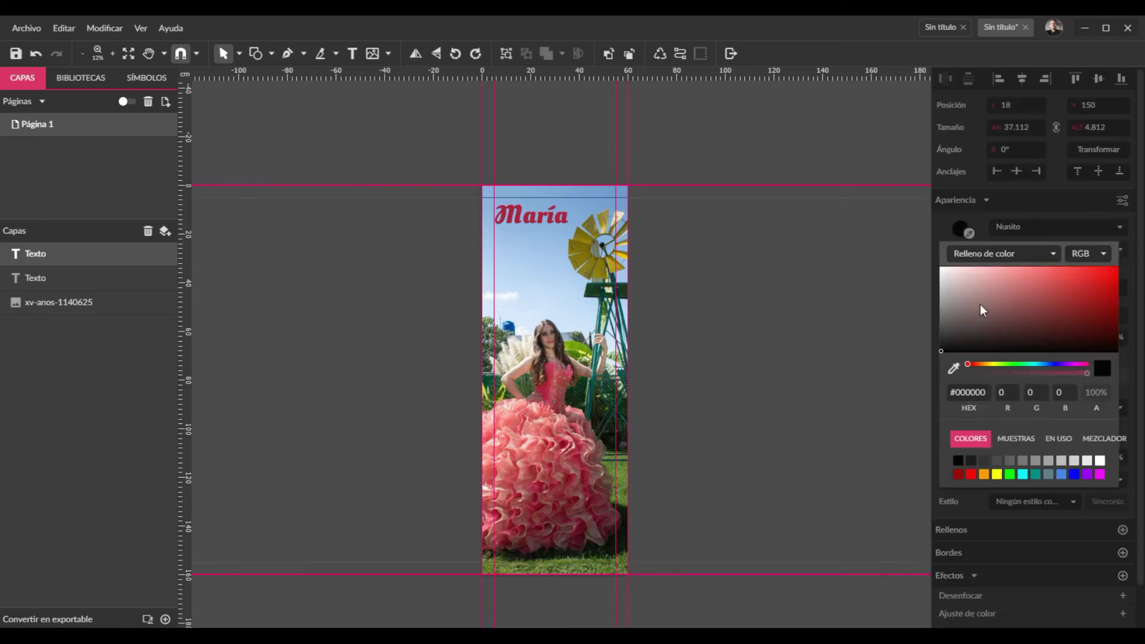
click(1100, 464)
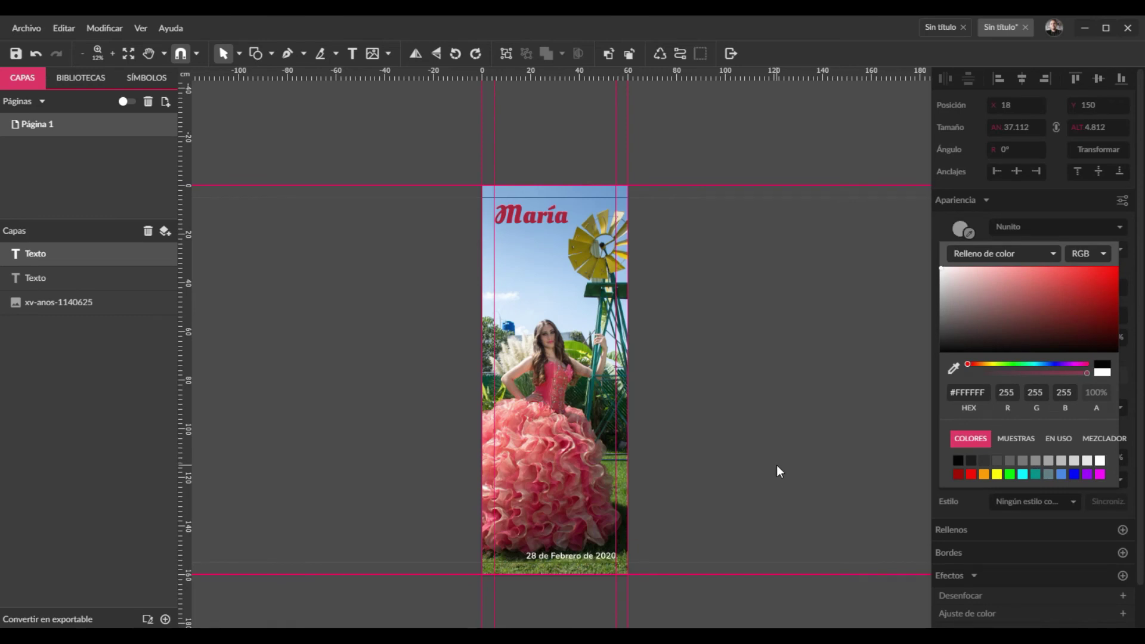
click(777, 466)
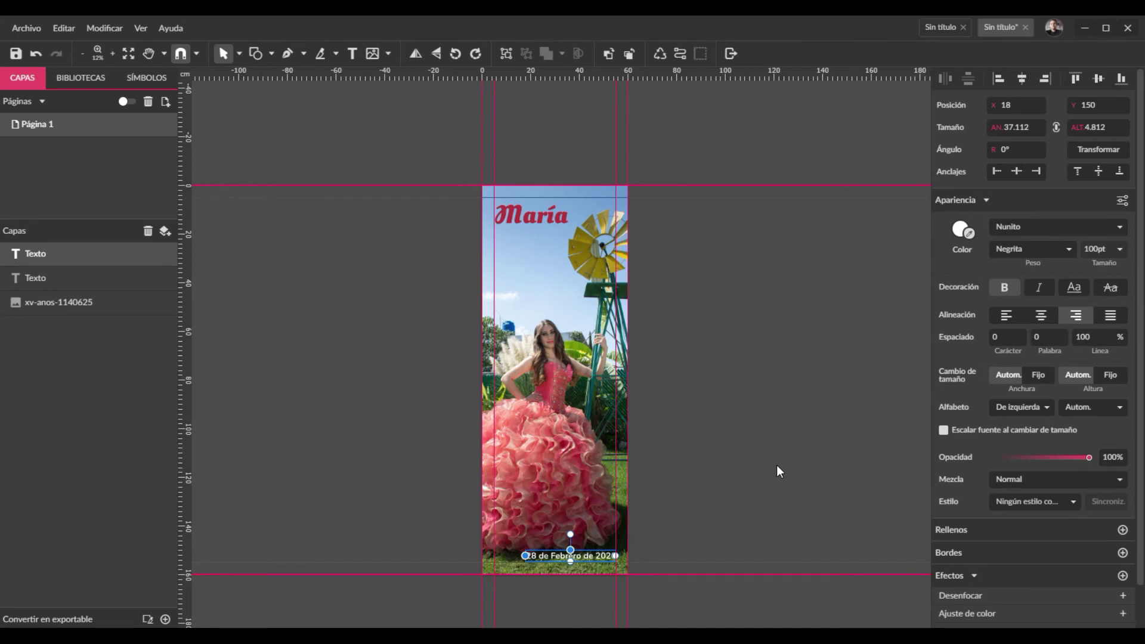
click(775, 464)
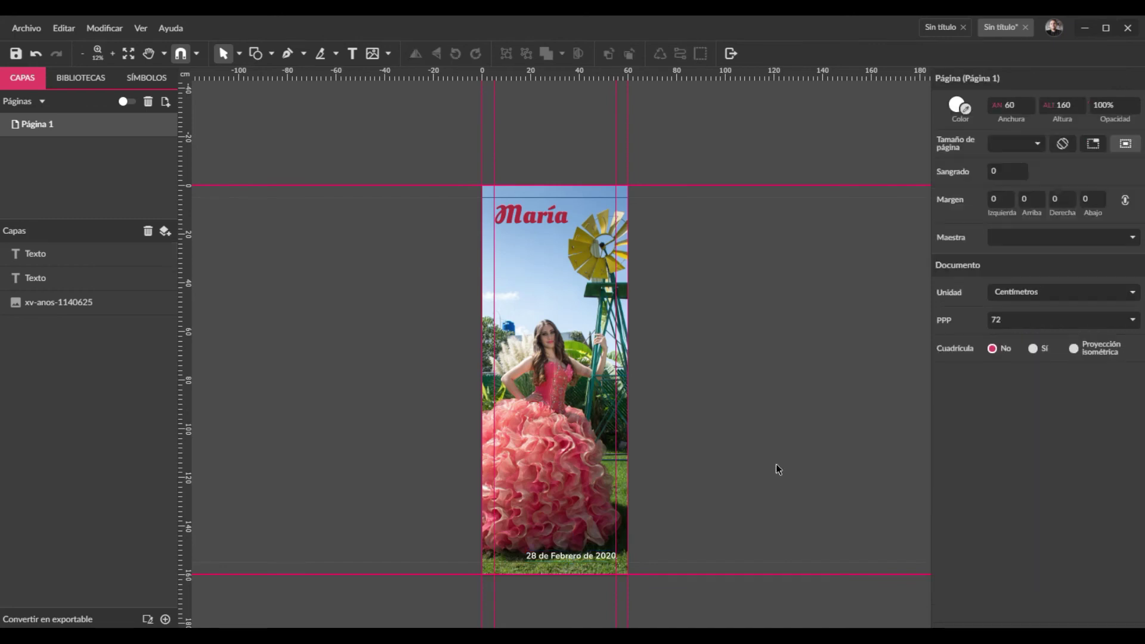
- Save the design as a local file named banner-60x160 in the Gravit folder
click(27, 32)
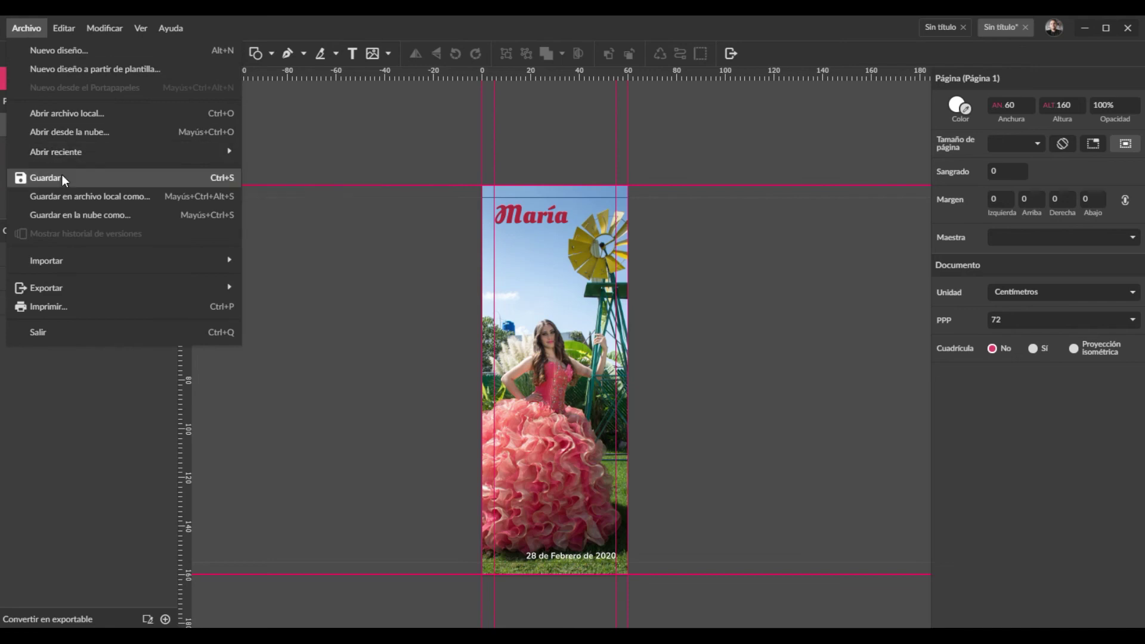
click(100, 202)
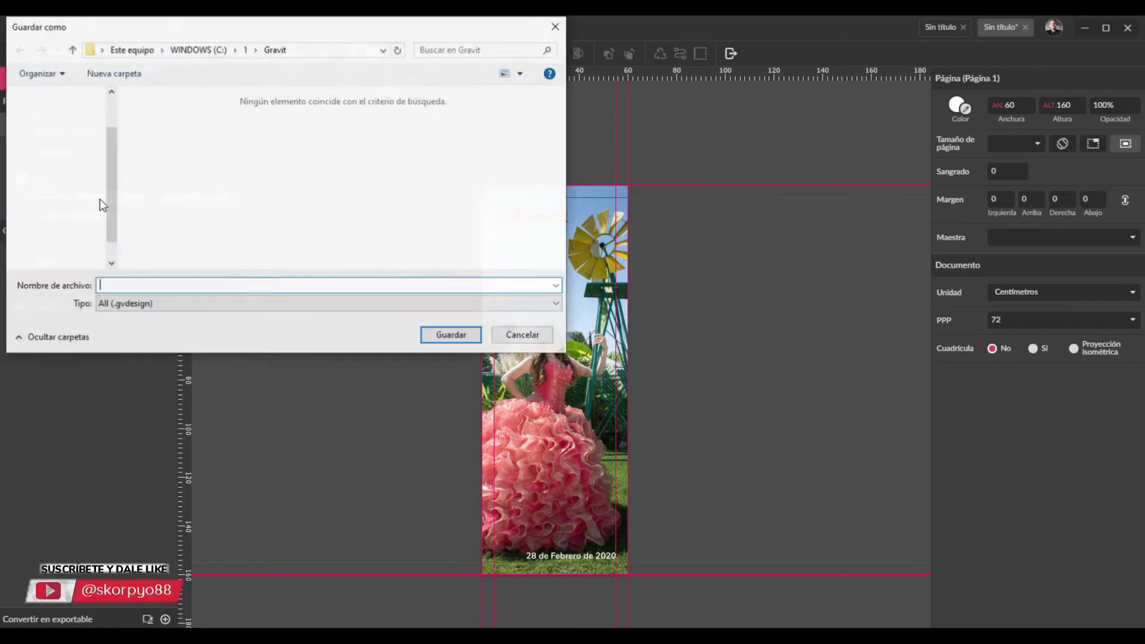
text(o)
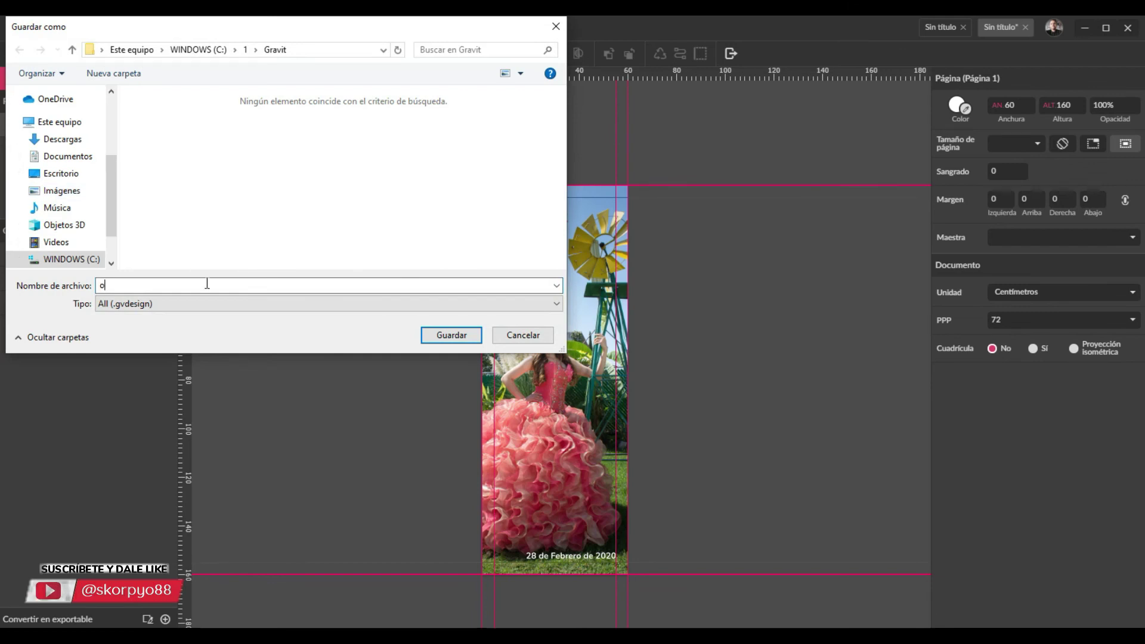
key(BackSpace)
text(banner-60)
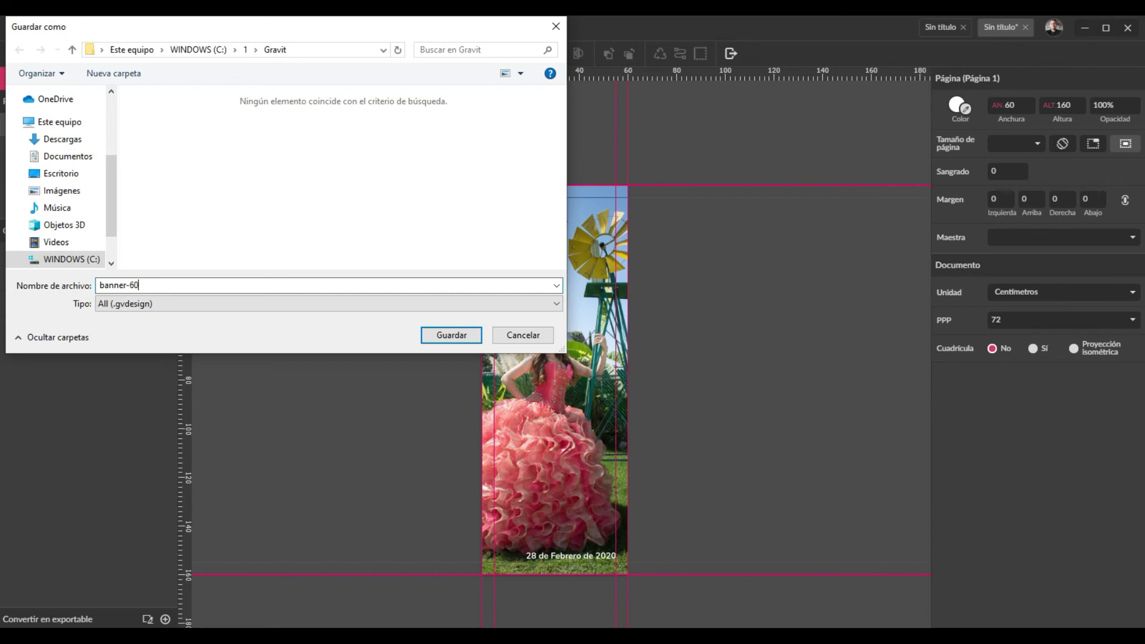
text(x160)
key(Return)
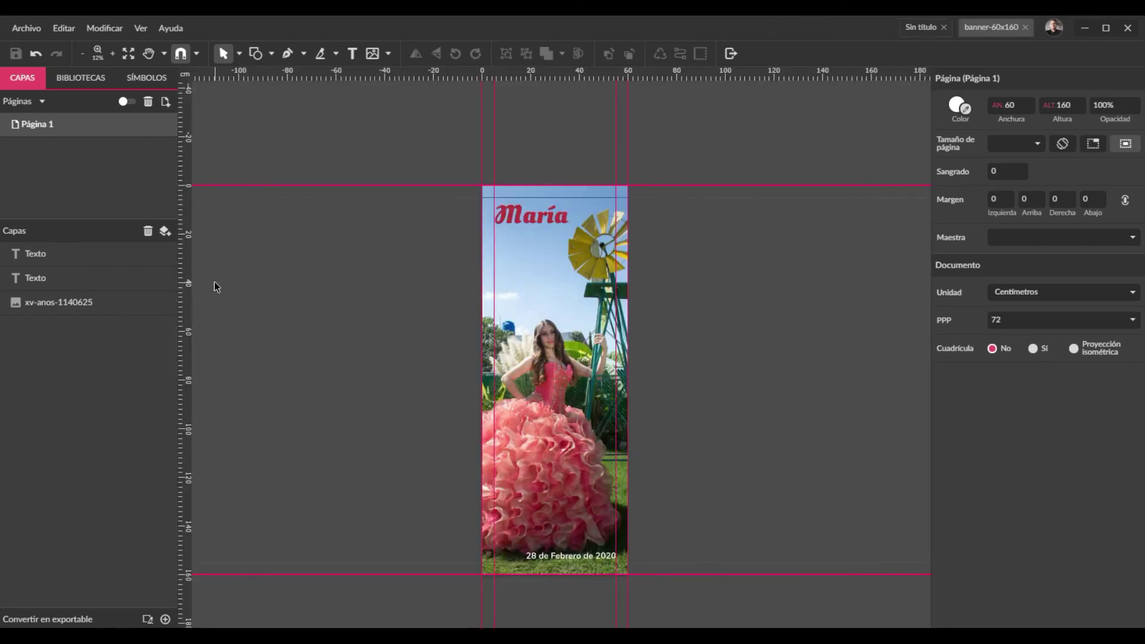
- Export the banner as a JPEG image named banner-60x160 in the Gravit folder
click(29, 22)
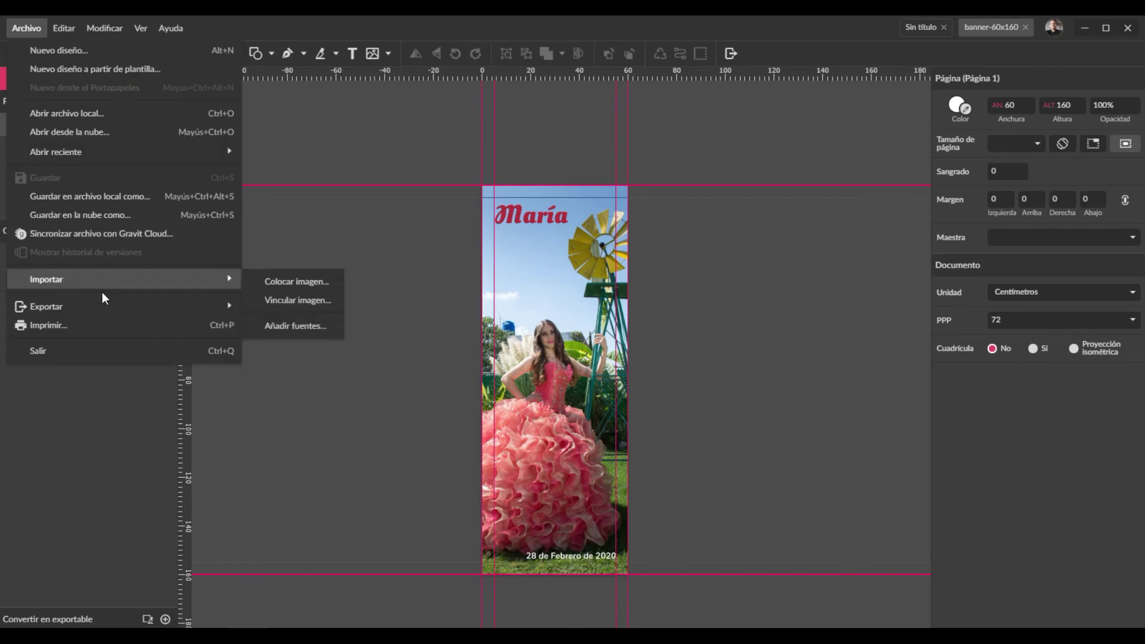
mouse_move(104, 301)
click(358, 355)
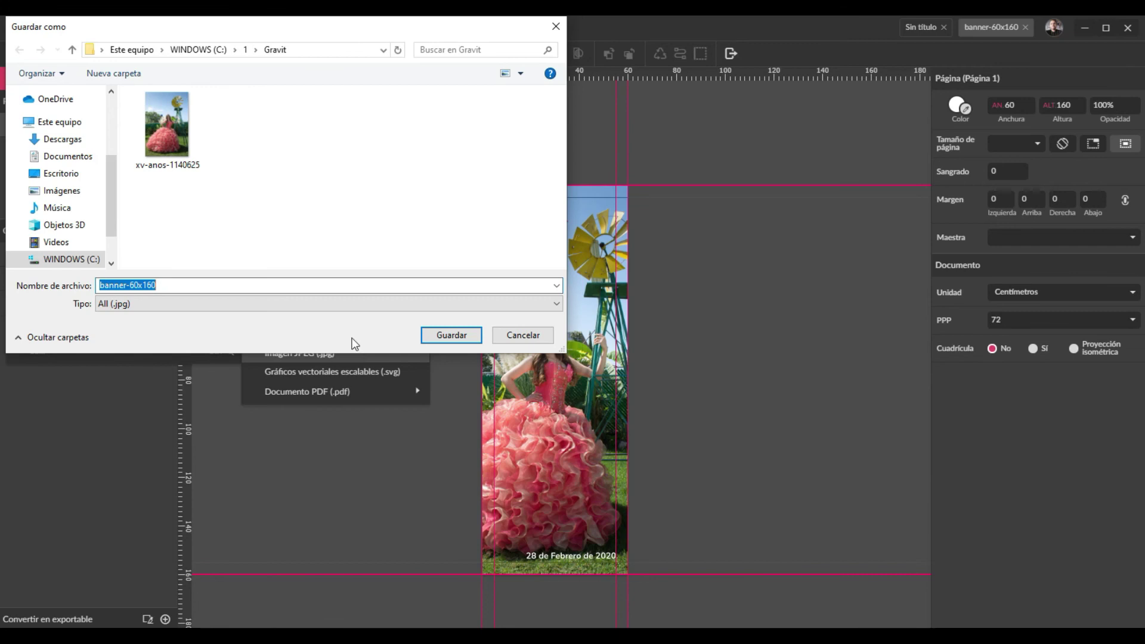
click(441, 335)
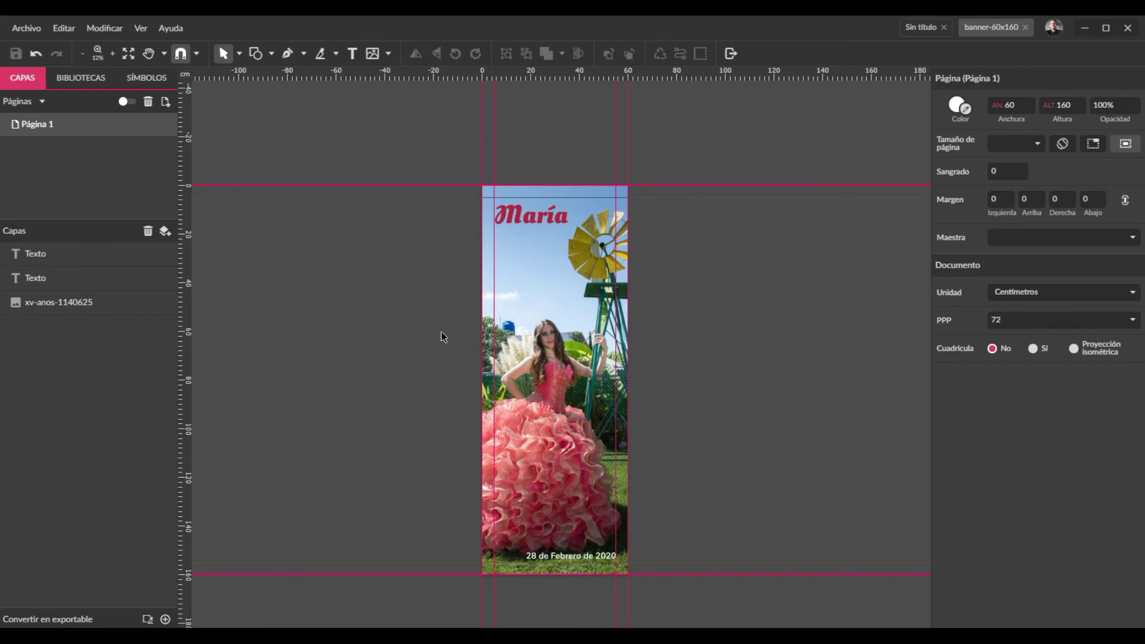
- Export the banner as a PDF document at 150 ppp, named banner-60x160, in the Gravit folder
click(35, 25)
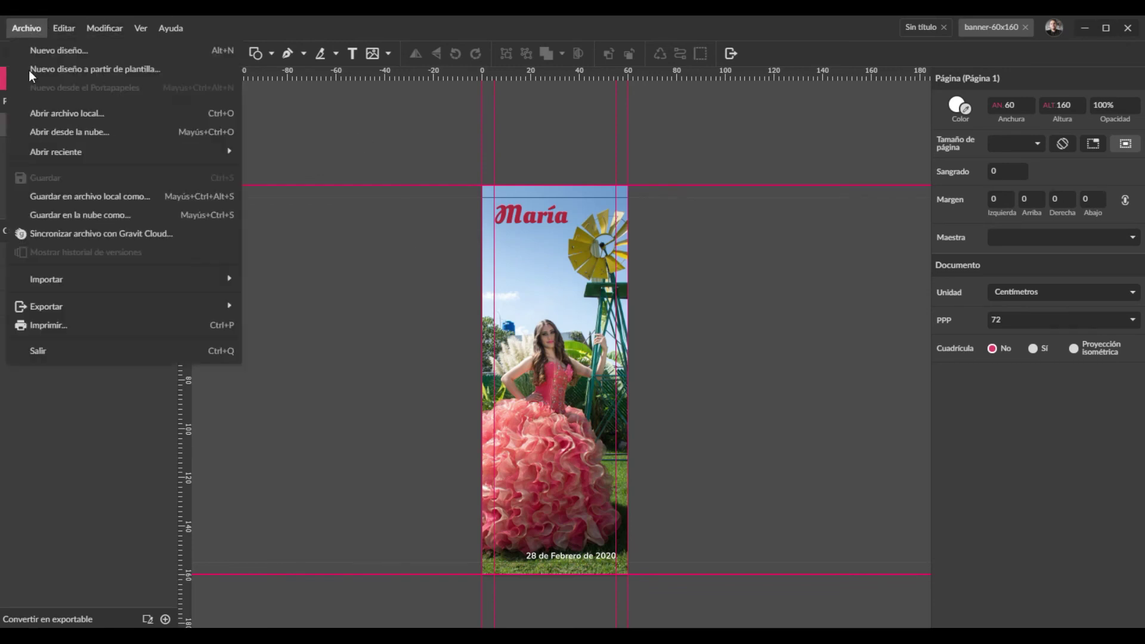
mouse_move(64, 287)
mouse_move(82, 307)
mouse_move(366, 392)
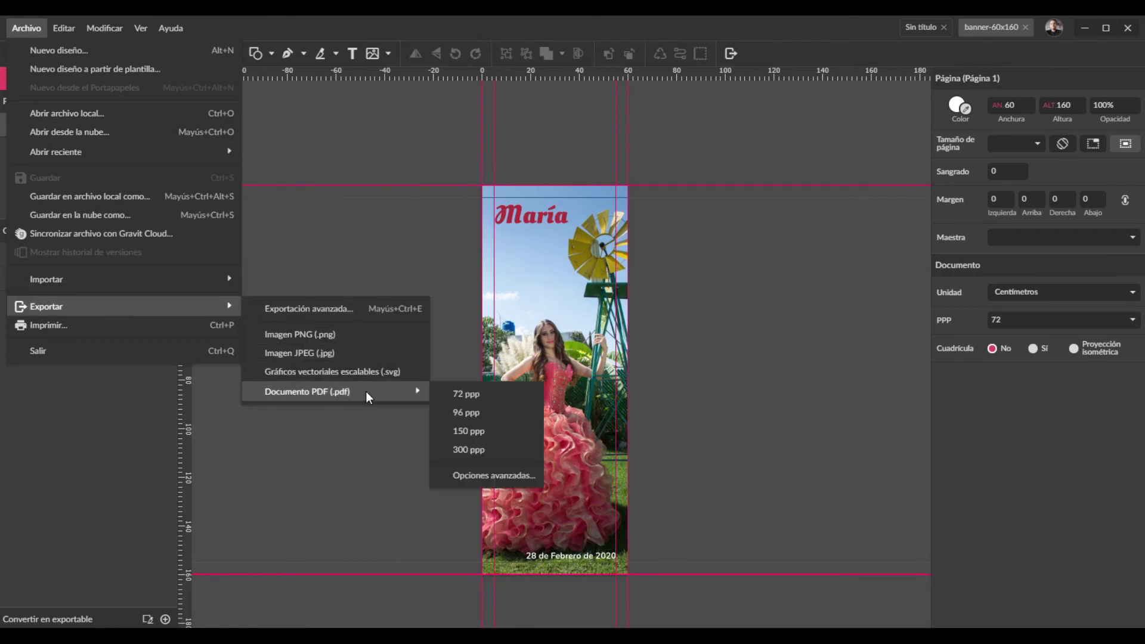
click(489, 435)
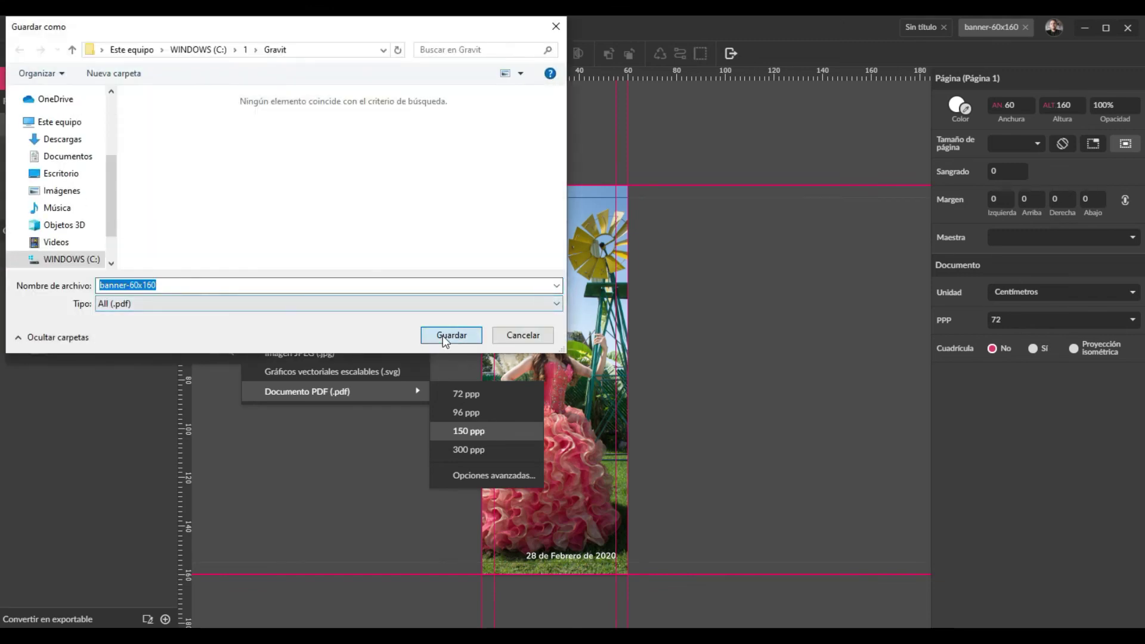
click(442, 334)
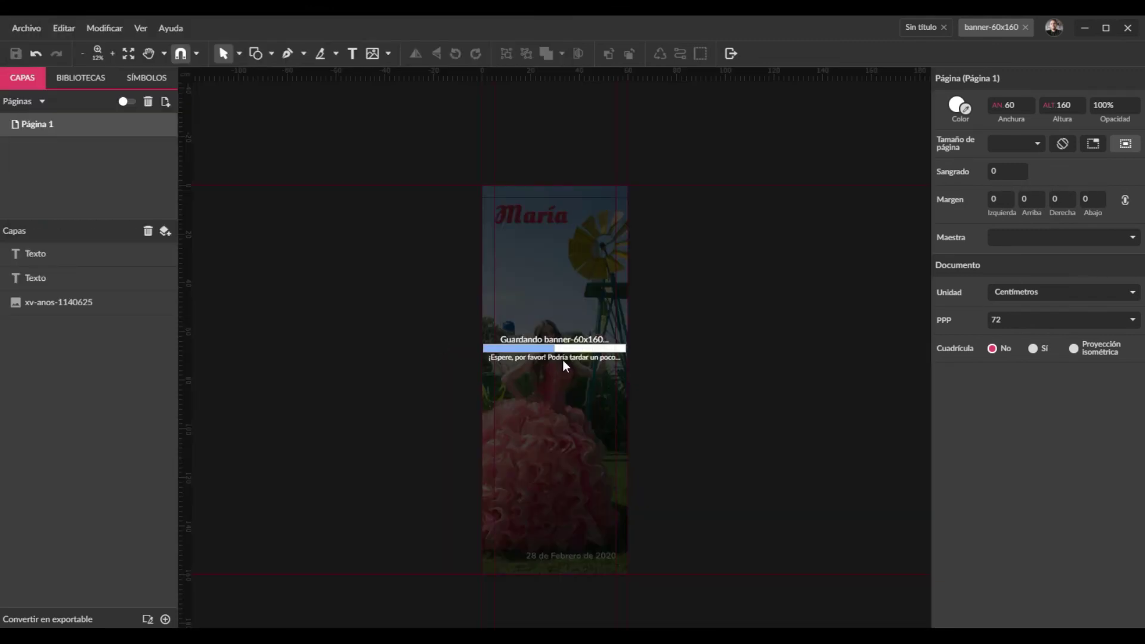